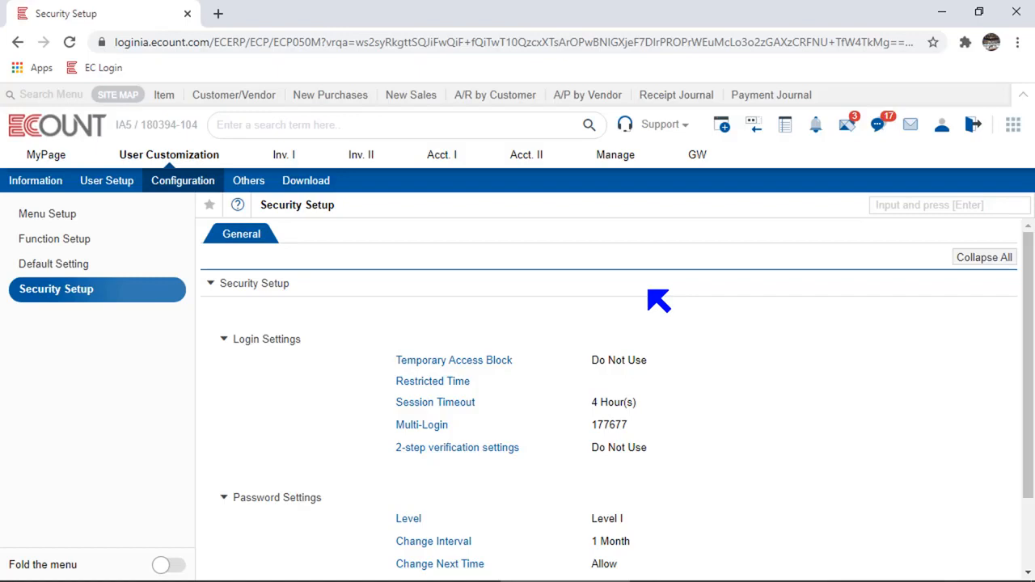
Review the Temporary Access Block setting under Login Settings, including its Master ID note, and close it unchanged
scroll(649, 291, down, 1)
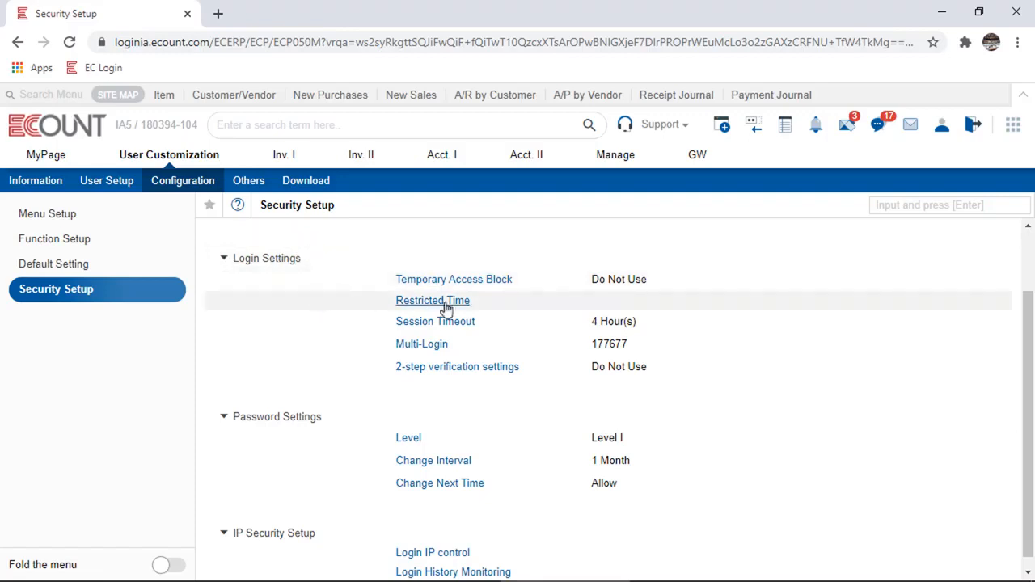
click(490, 293)
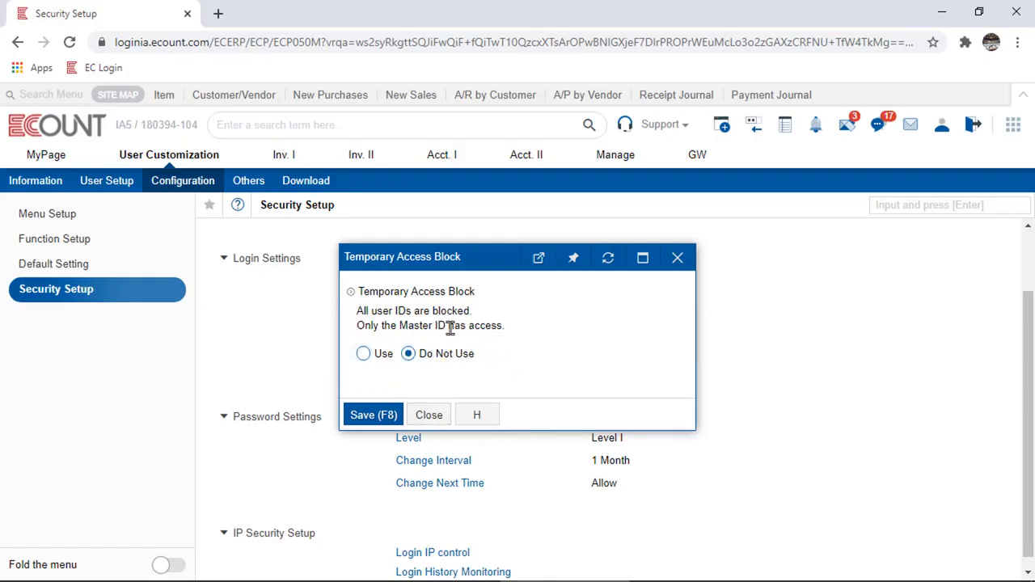
drag(449, 325, 396, 326)
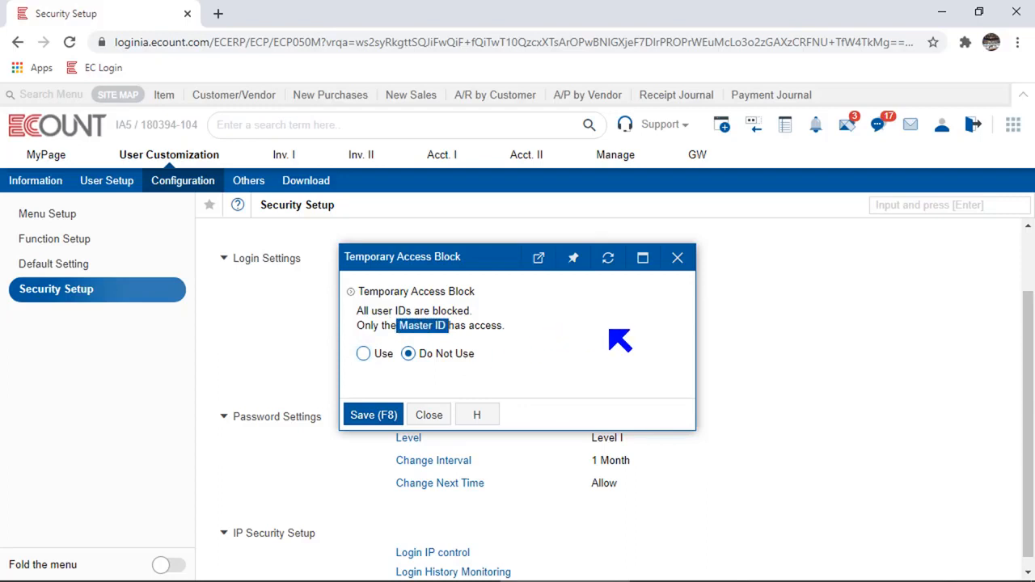
click(679, 267)
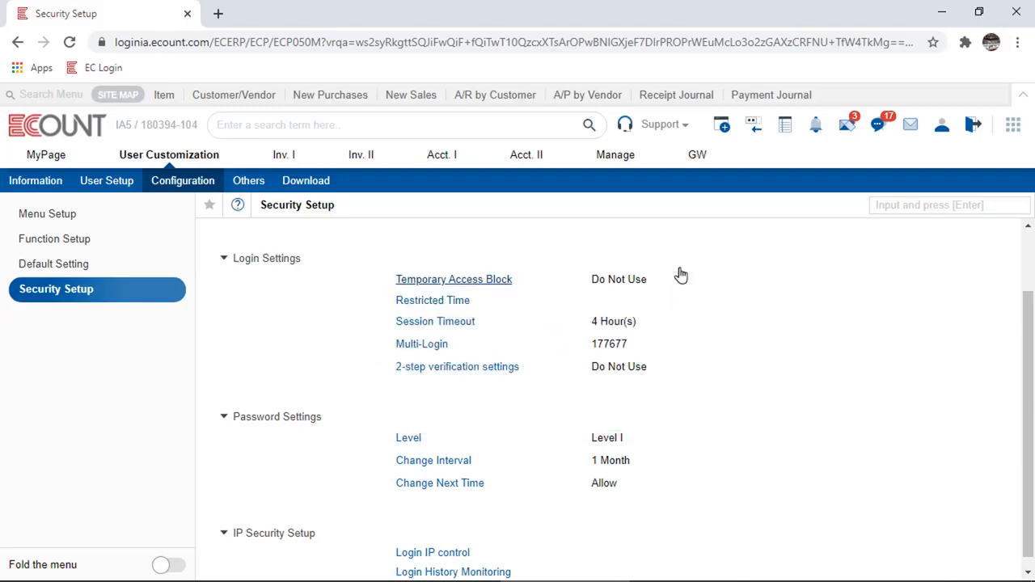
Mark hours 00–08 and 19–23 as blocked for every day in the Restricted Time default settings, and close without saving
click(450, 303)
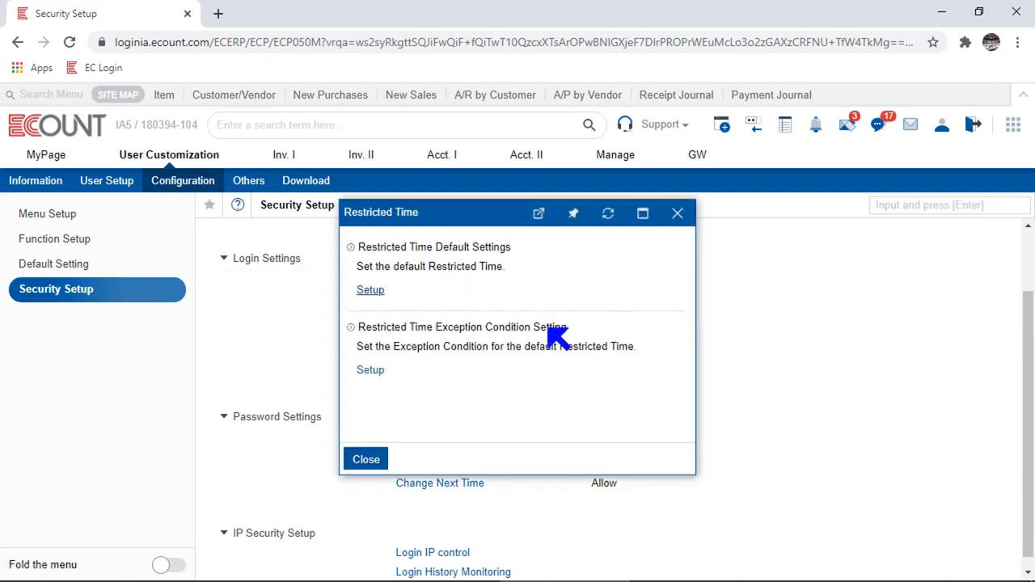
click(362, 293)
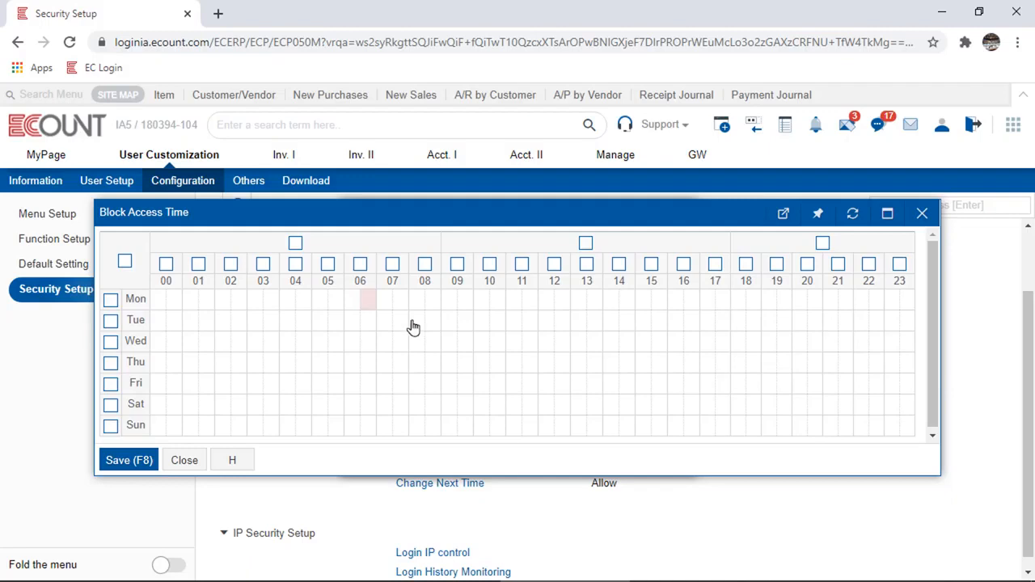
click(295, 244)
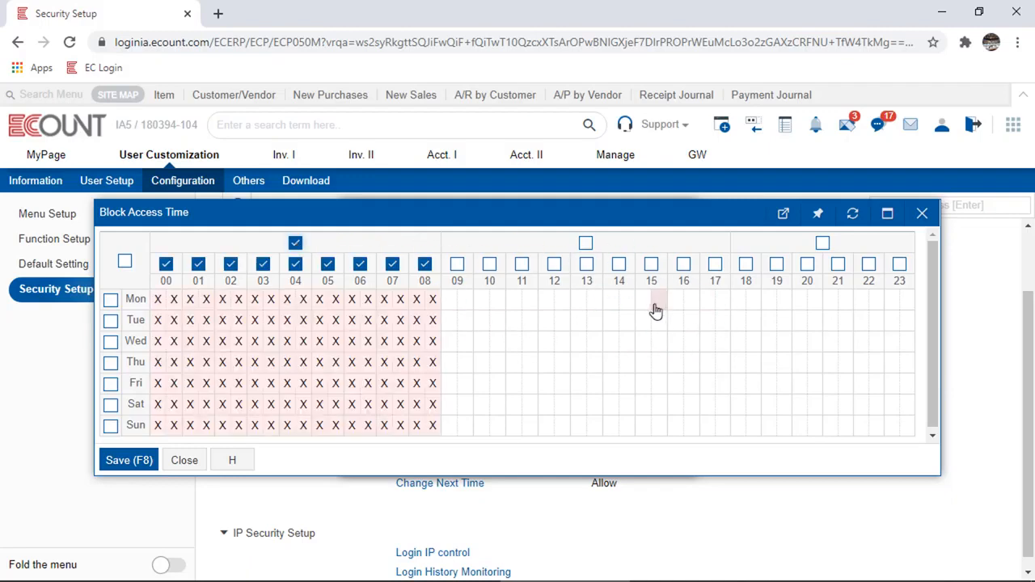
click(823, 244)
click(776, 265)
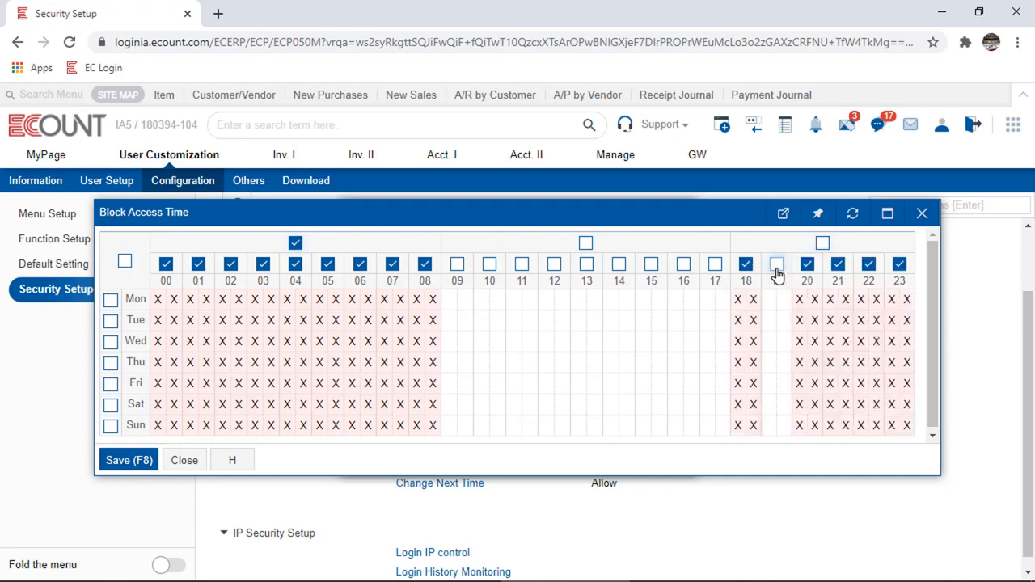
click(746, 264)
click(776, 265)
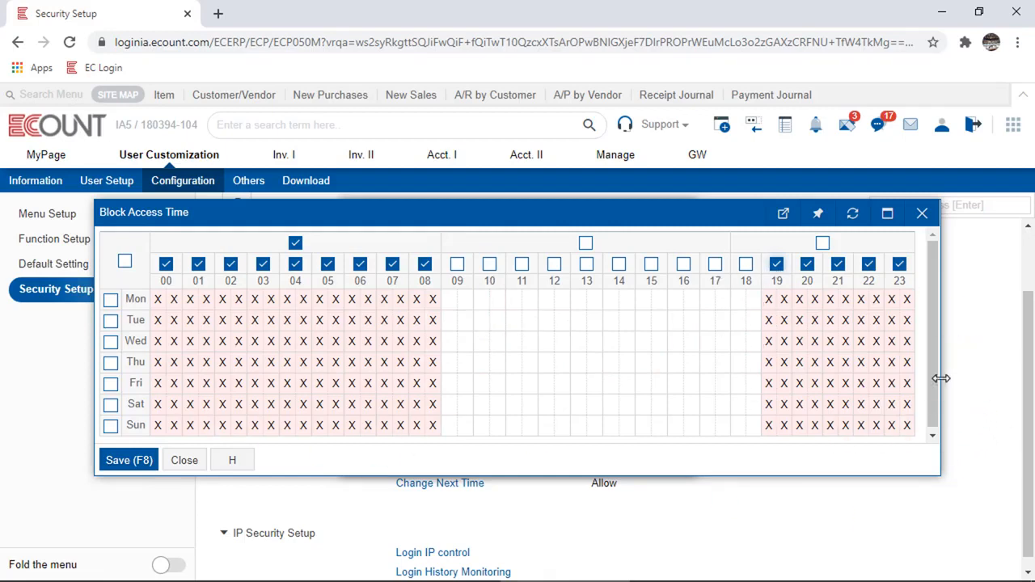
click(184, 460)
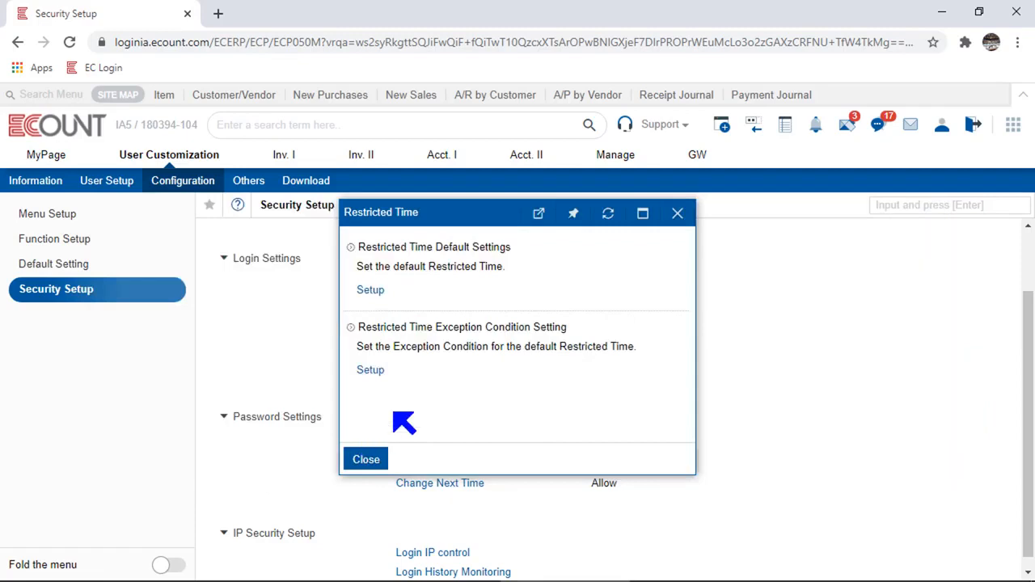
Try a new Restricted Time exception condition with Condition1 as ID and as Authorization Group, and leave Restricted Time without saving
drag(567, 327, 418, 327)
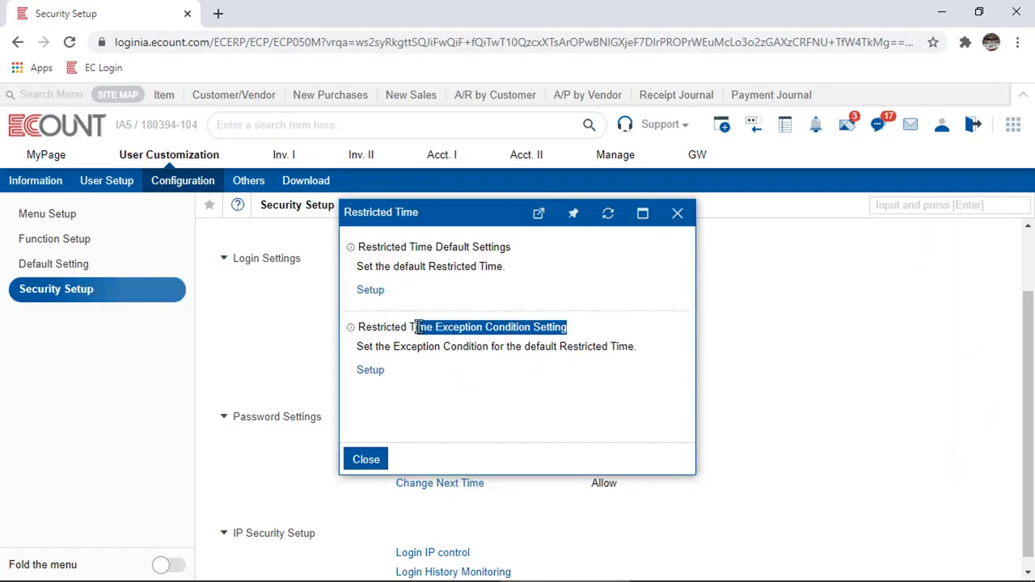
drag(398, 292, 369, 234)
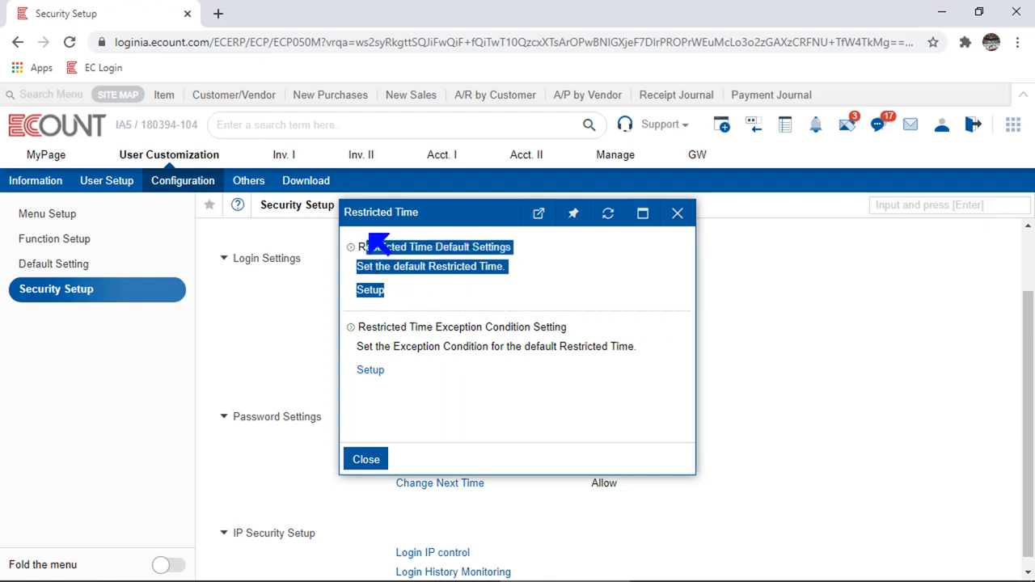
click(431, 275)
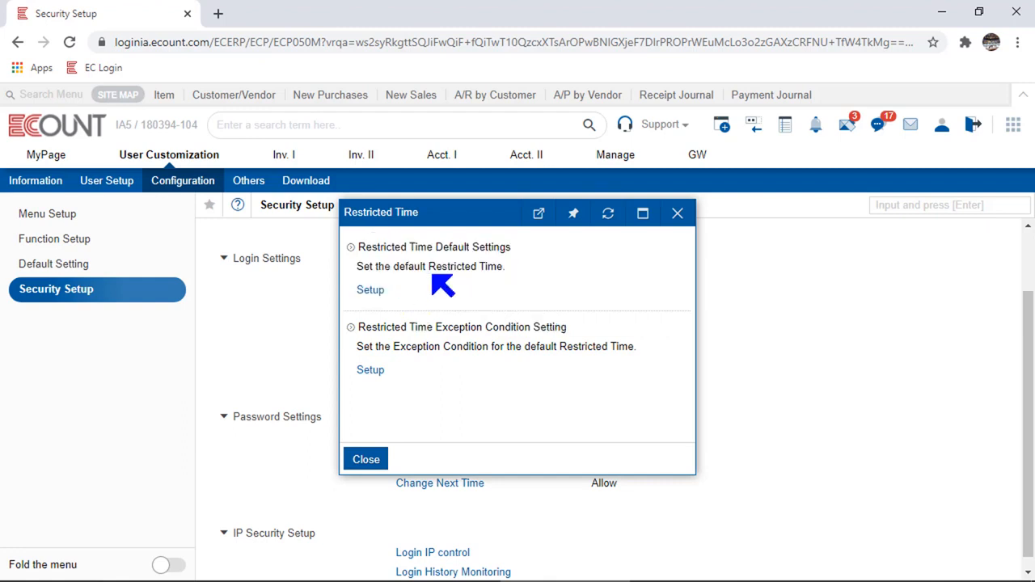
click(375, 371)
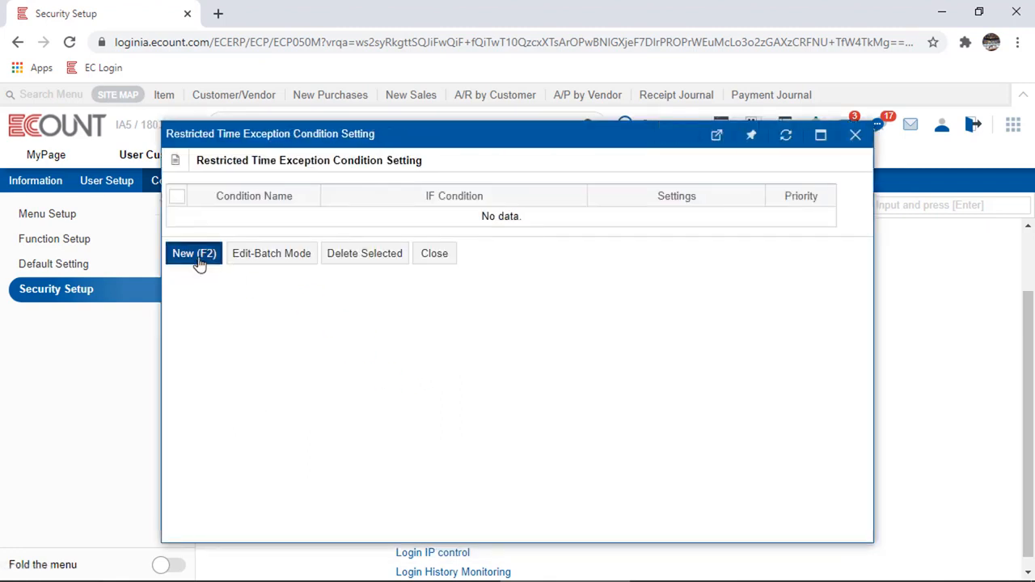
click(199, 264)
click(379, 233)
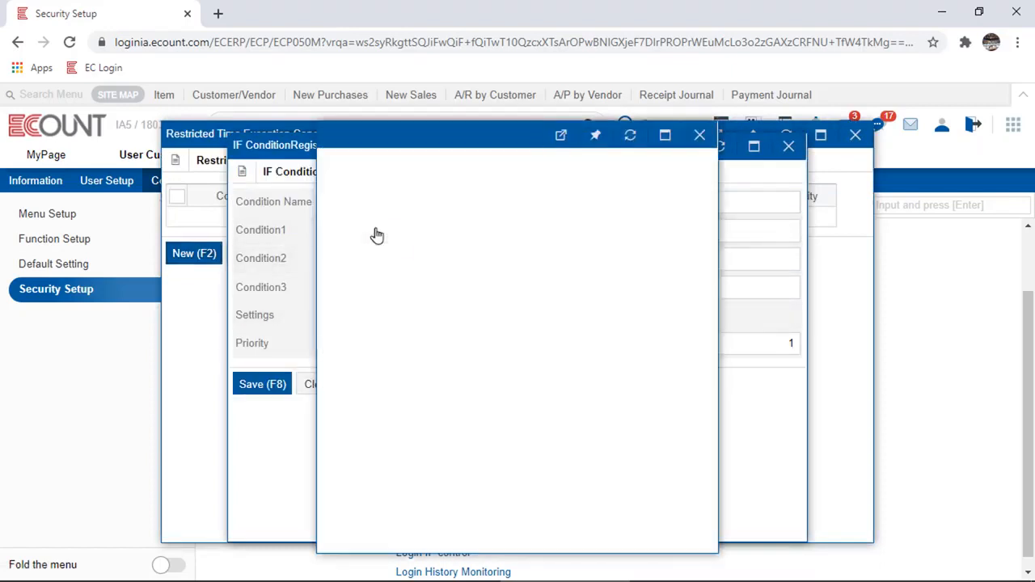
click(330, 238)
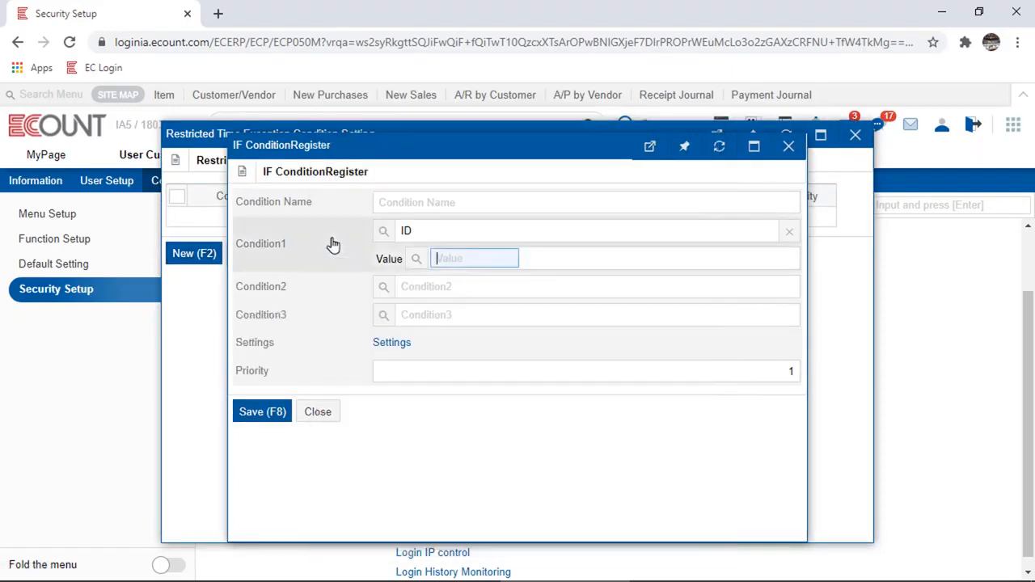
click(387, 237)
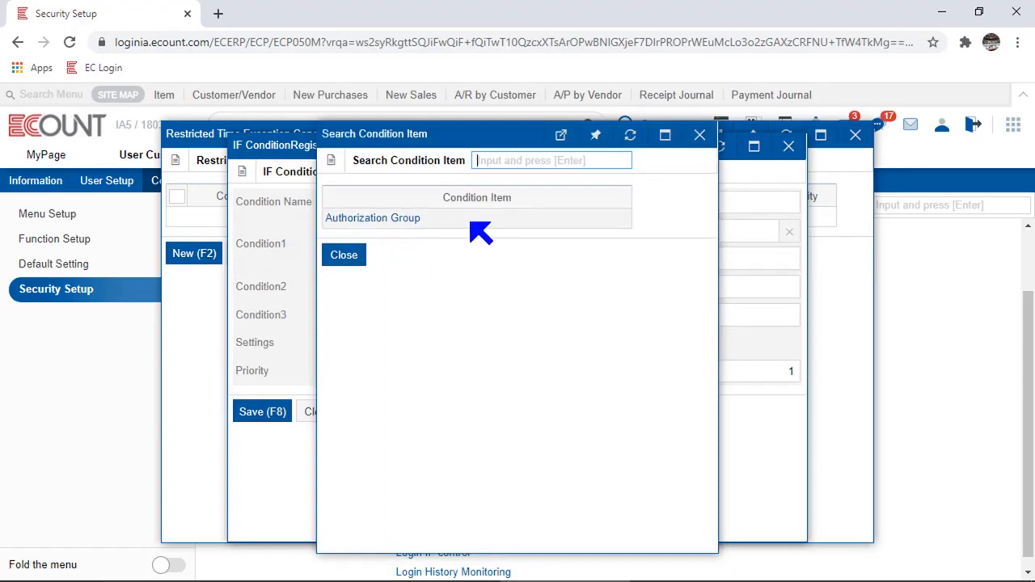
click(378, 222)
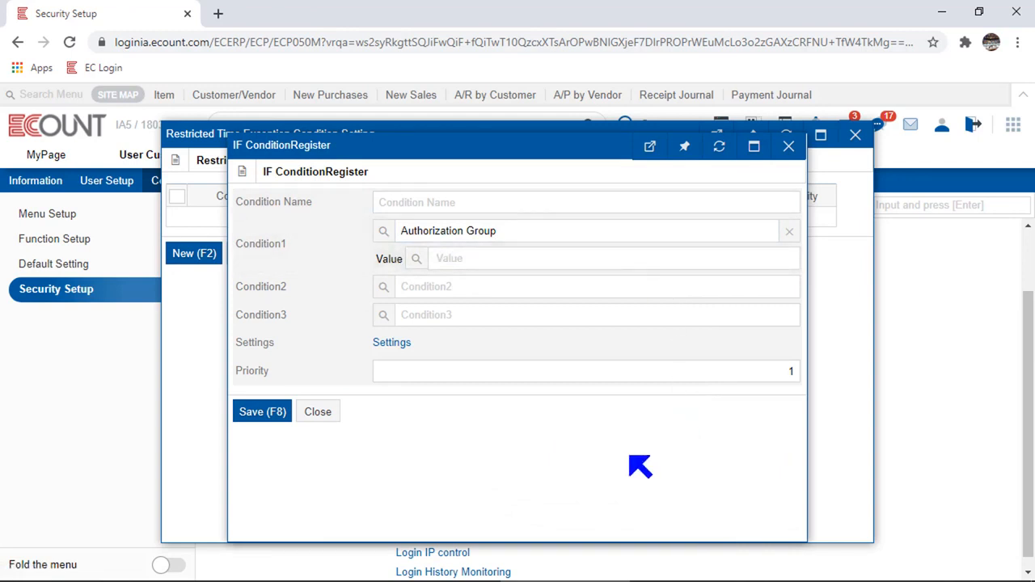
click(318, 412)
click(434, 254)
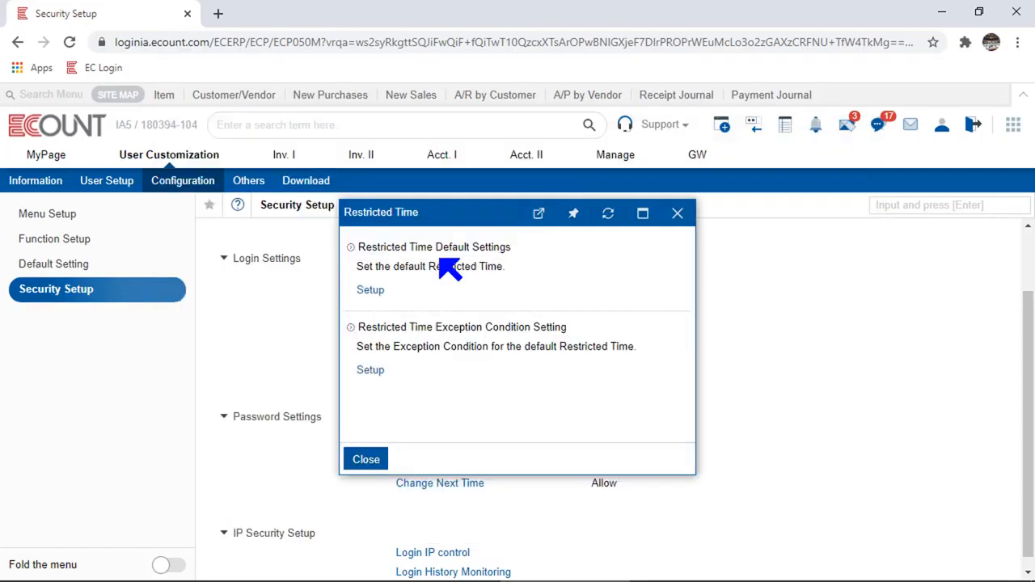
click(367, 459)
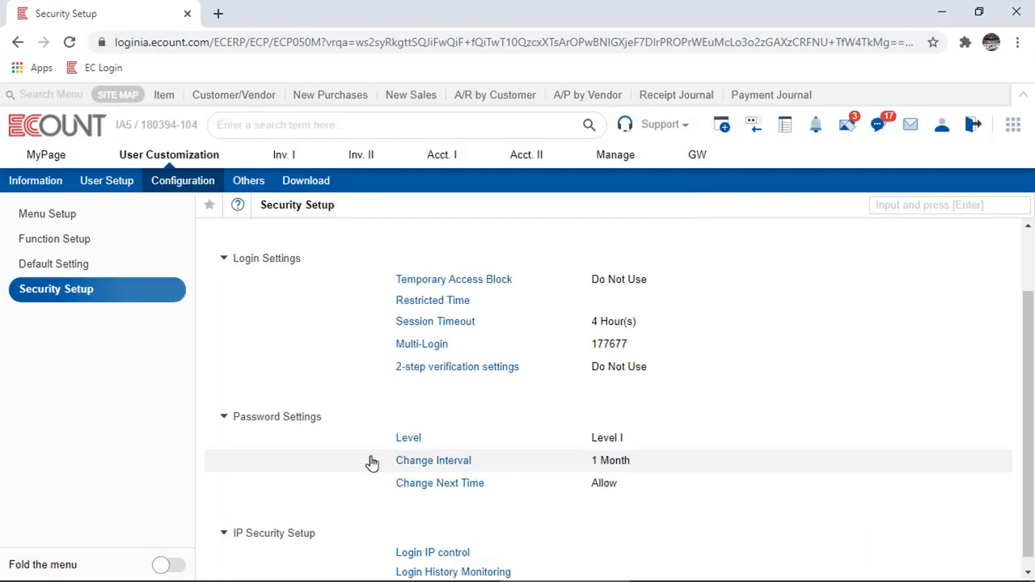
Set the Session Timeout to 1 hour and save it
click(431, 322)
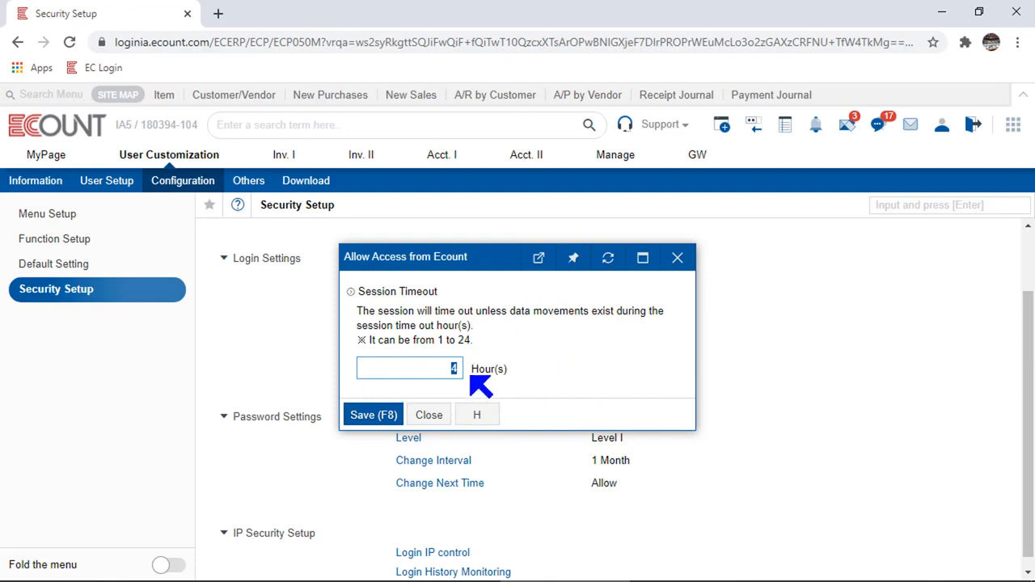
click(374, 416)
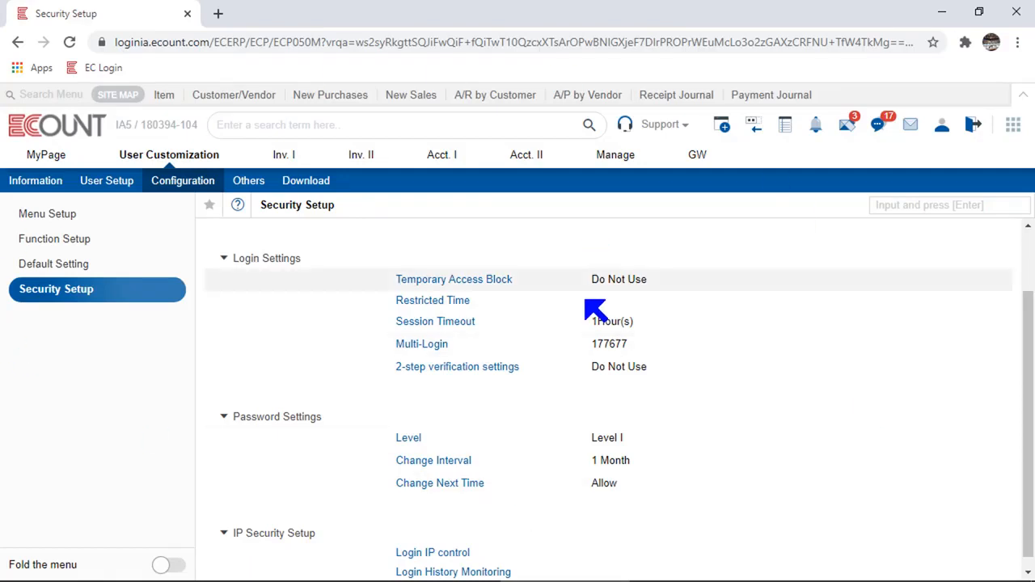
Read the guidance on multi-login and the authorized company codes in the Multi-Login setting, and close it
click(414, 346)
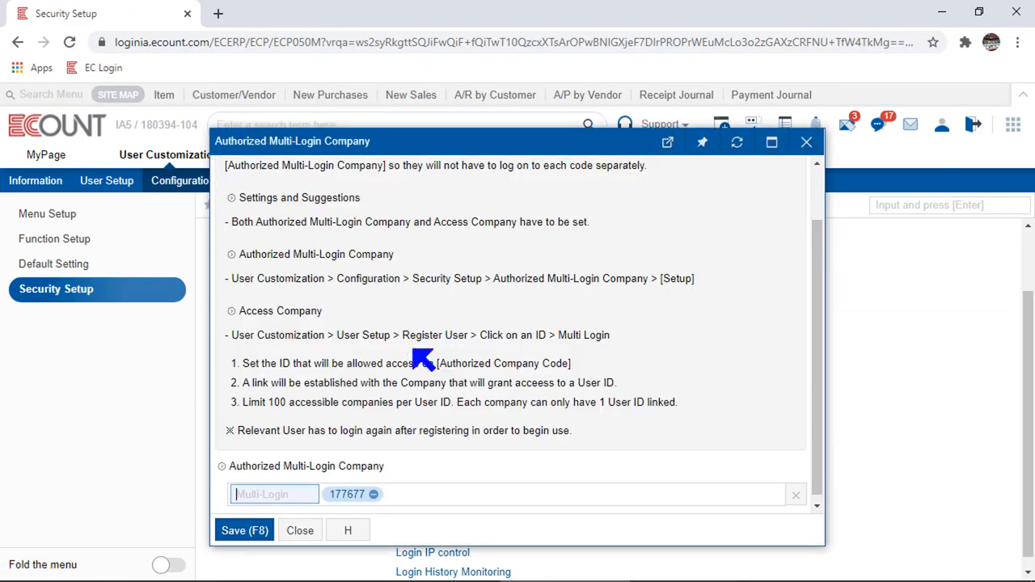
click(718, 358)
scroll(719, 359, up, 1)
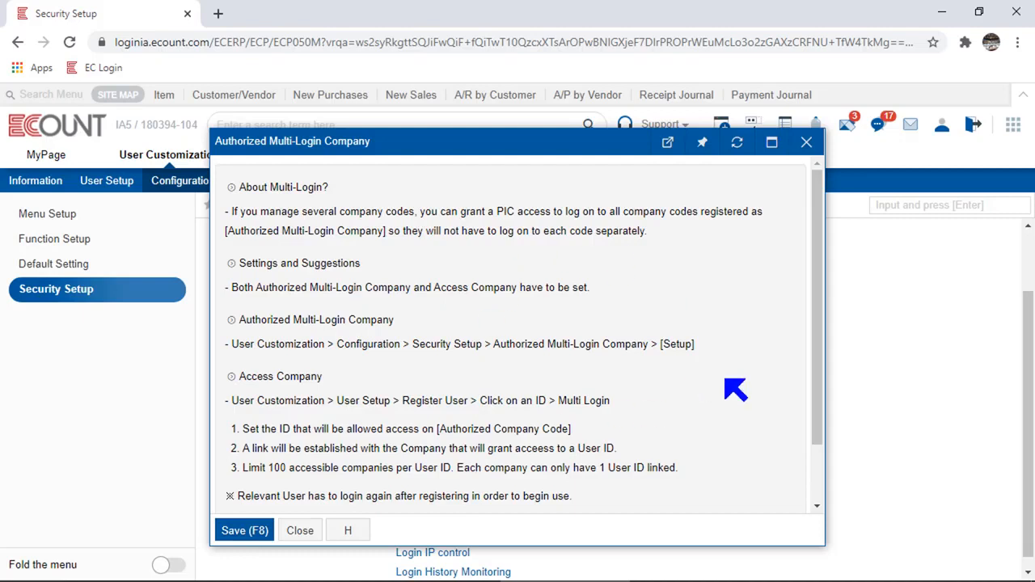
scroll(686, 367, down, 1)
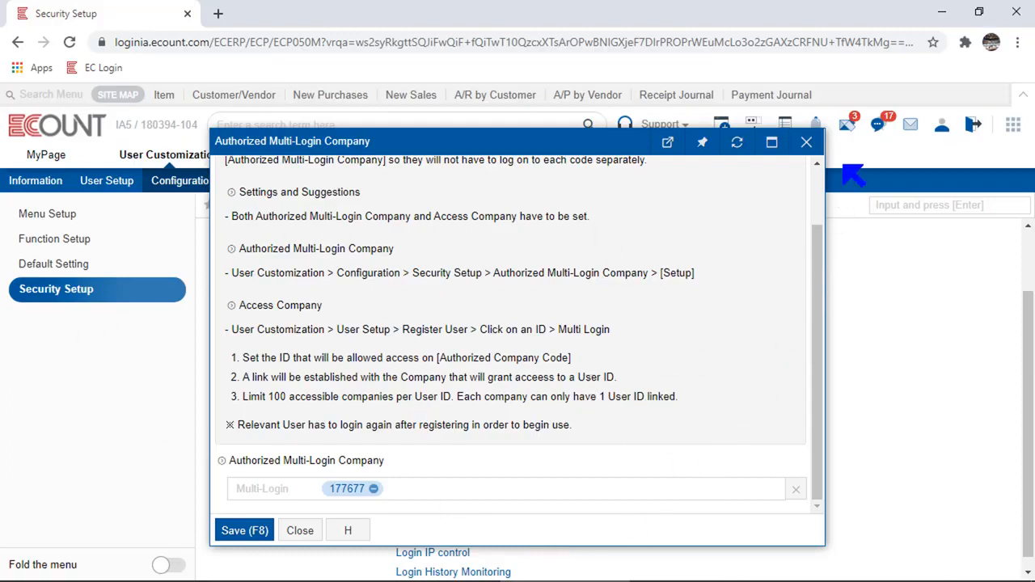
click(807, 142)
View the logged-in user's profile information, and recheck the authorized company entry in the Multi-Login setting
click(942, 126)
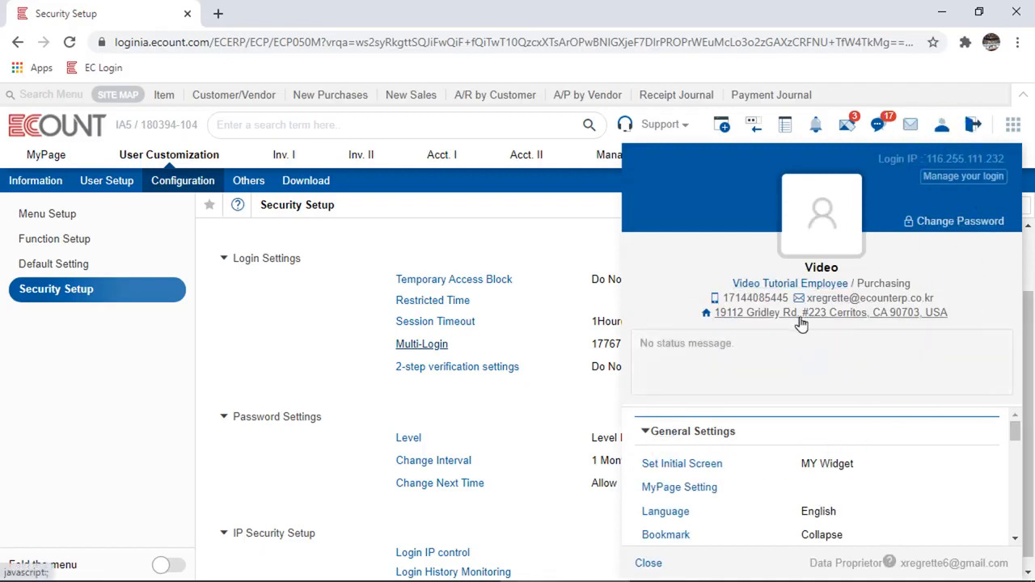
click(413, 252)
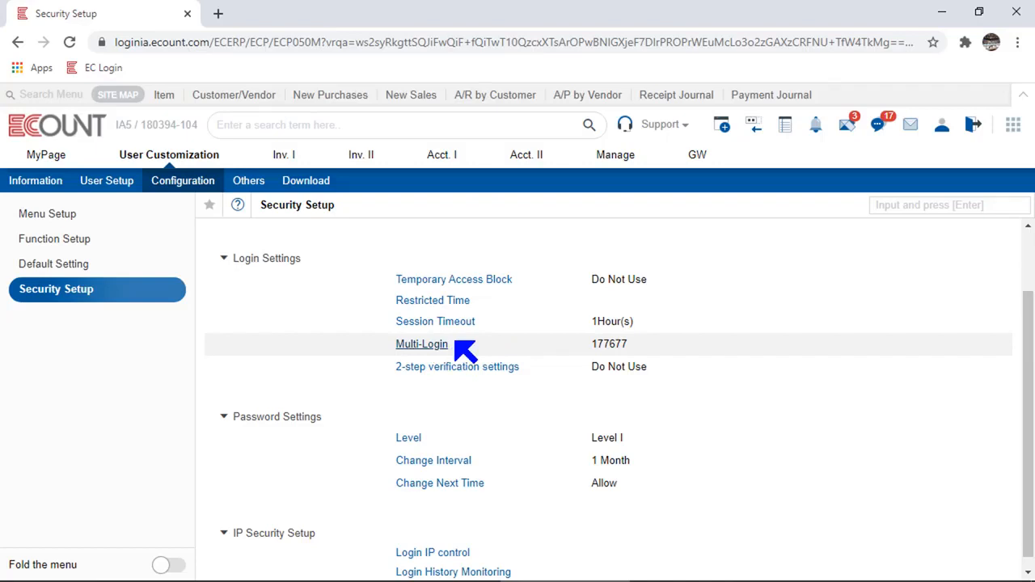
click(437, 354)
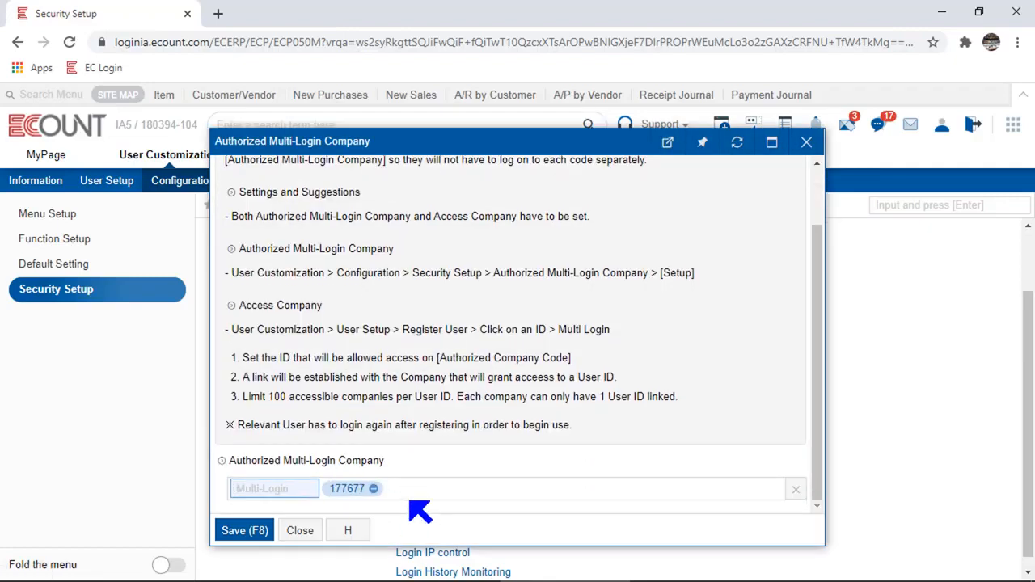
click(503, 459)
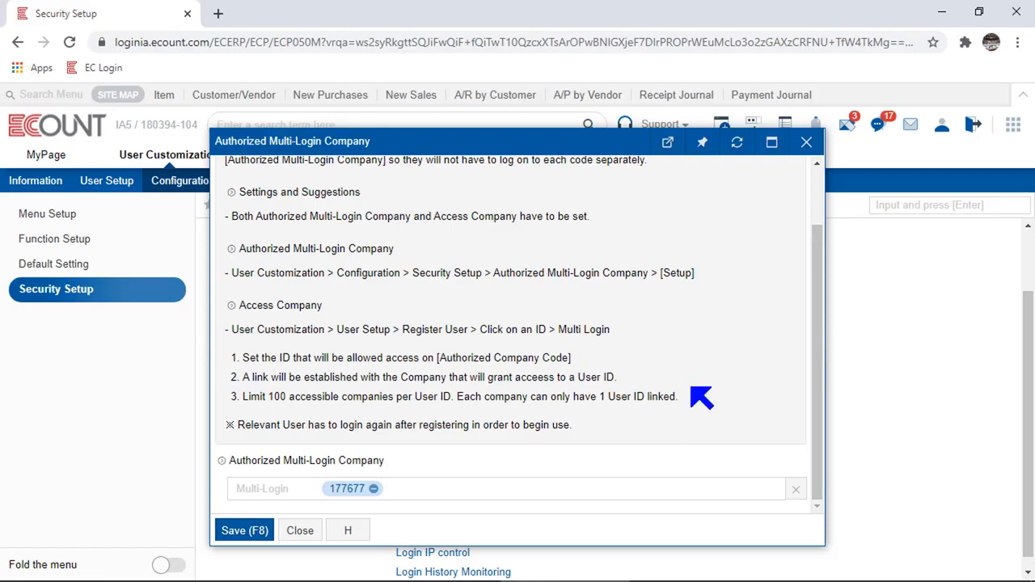
click(299, 531)
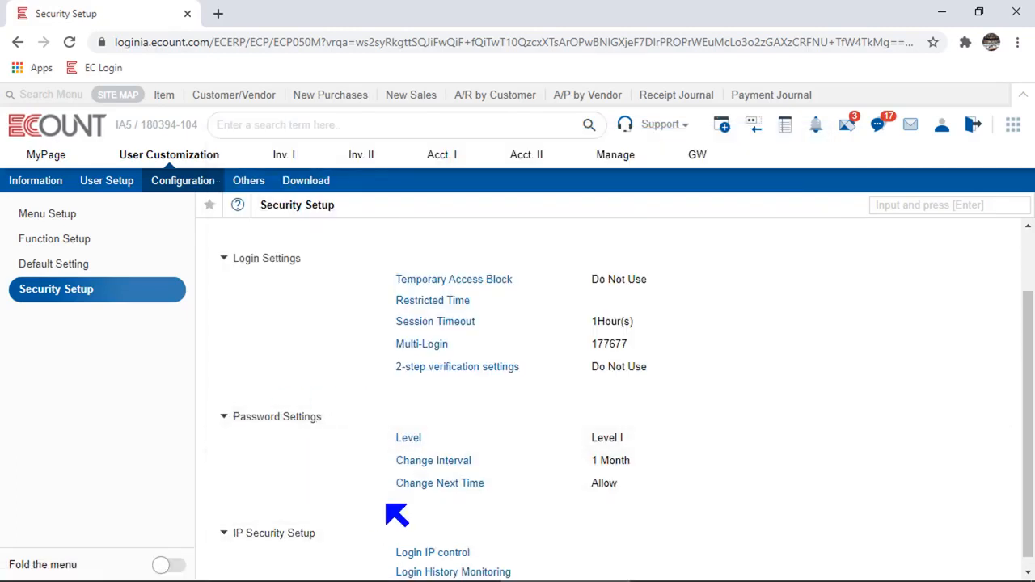
Review the available password levels and read the explanation of their requirements, keeping Level I selected
click(406, 442)
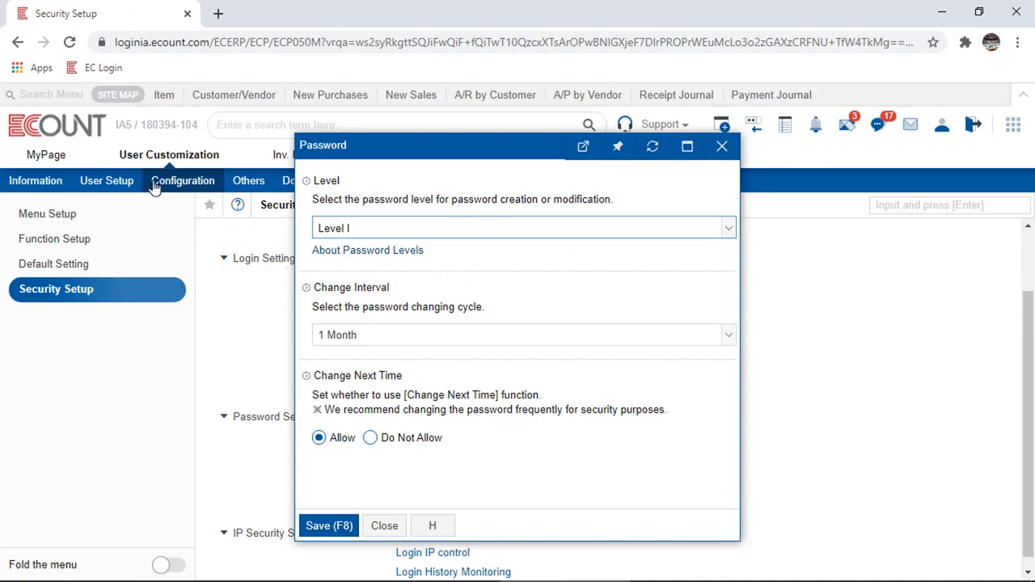
click(582, 229)
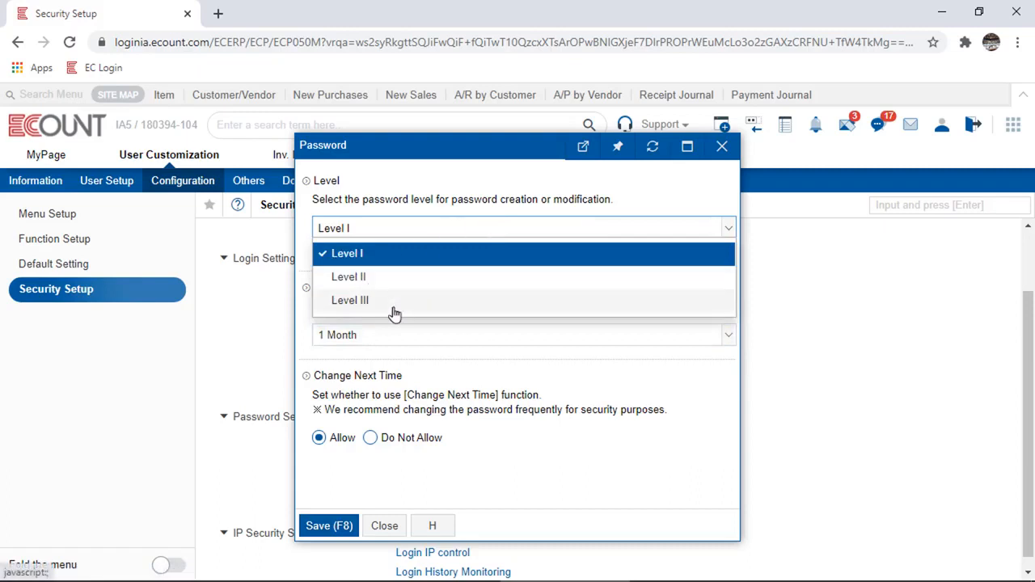
click(597, 255)
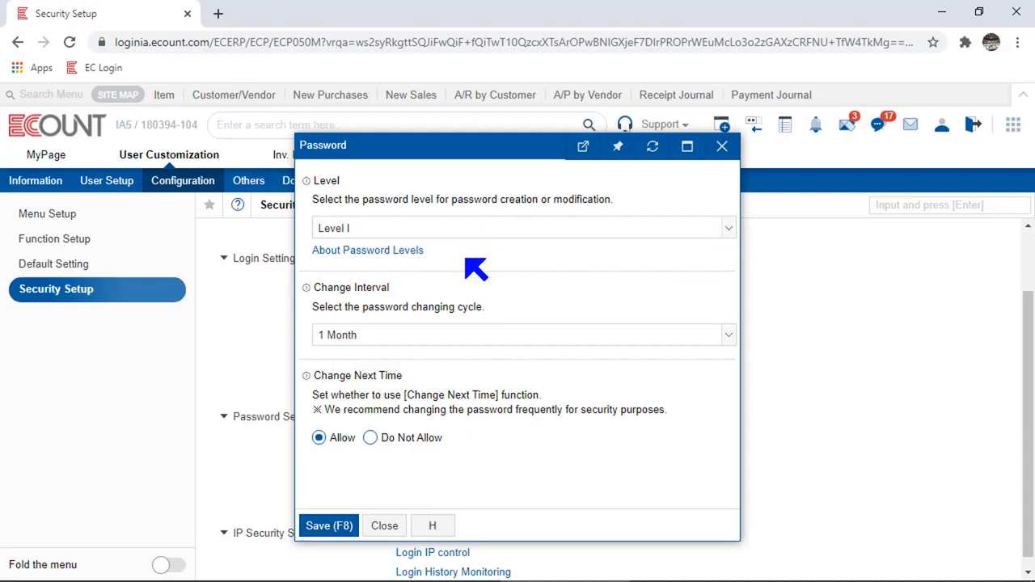
click(386, 264)
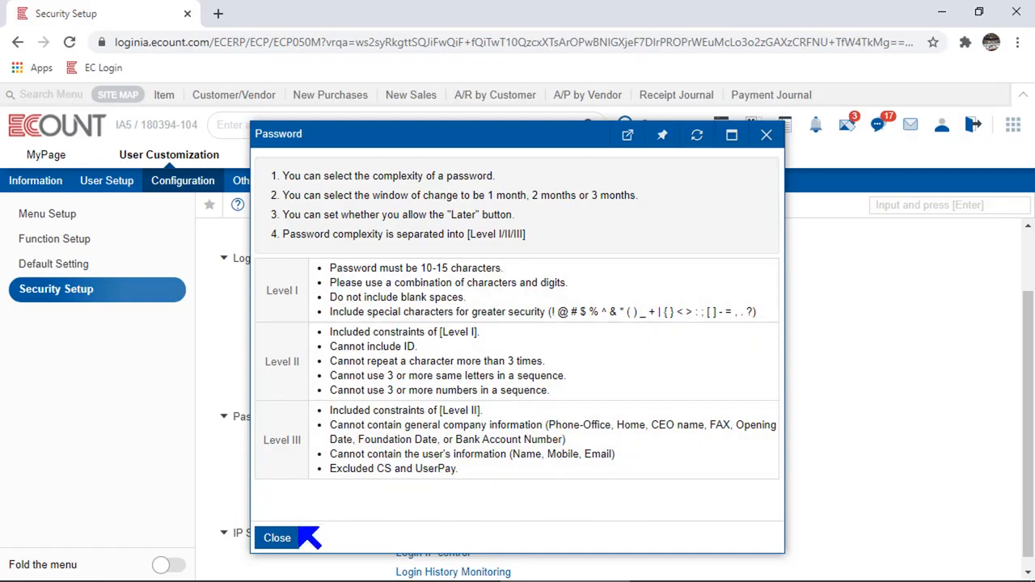
click(288, 538)
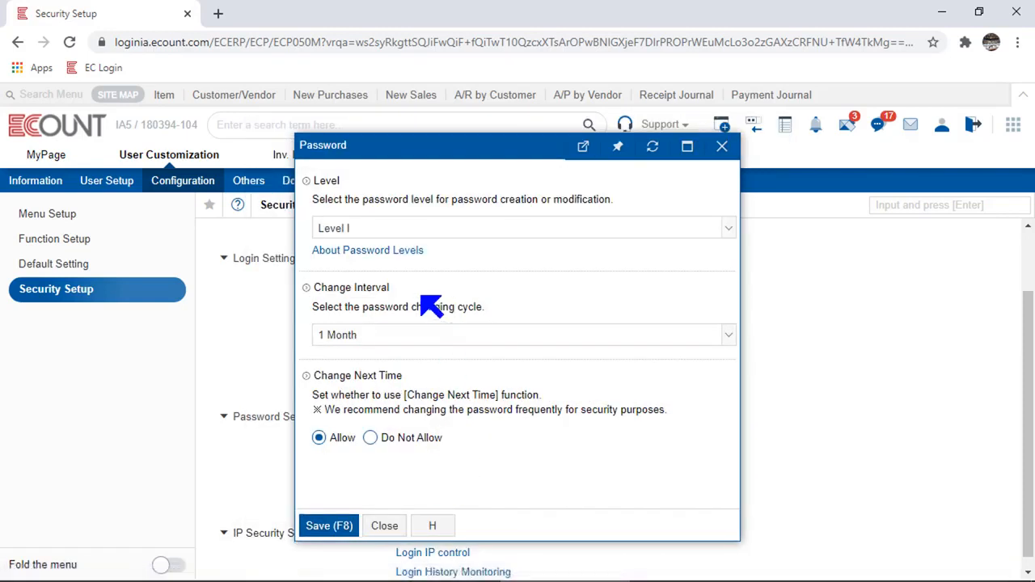
Try a password change interval of 2 Months with Change Next Time set to Do Not Allow, and close the Password settings without saving
drag(430, 302, 289, 295)
click(520, 302)
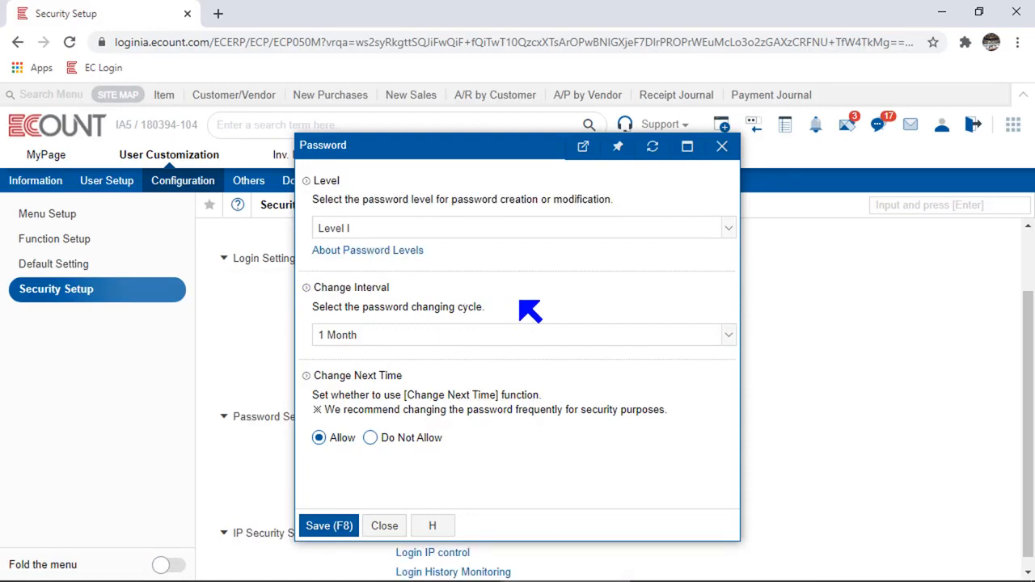
click(574, 337)
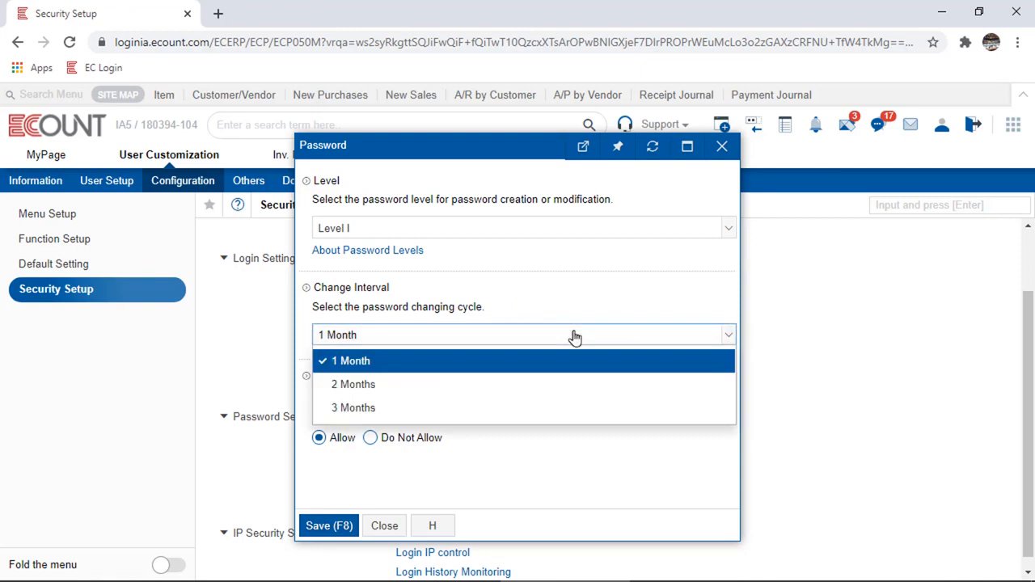
click(436, 386)
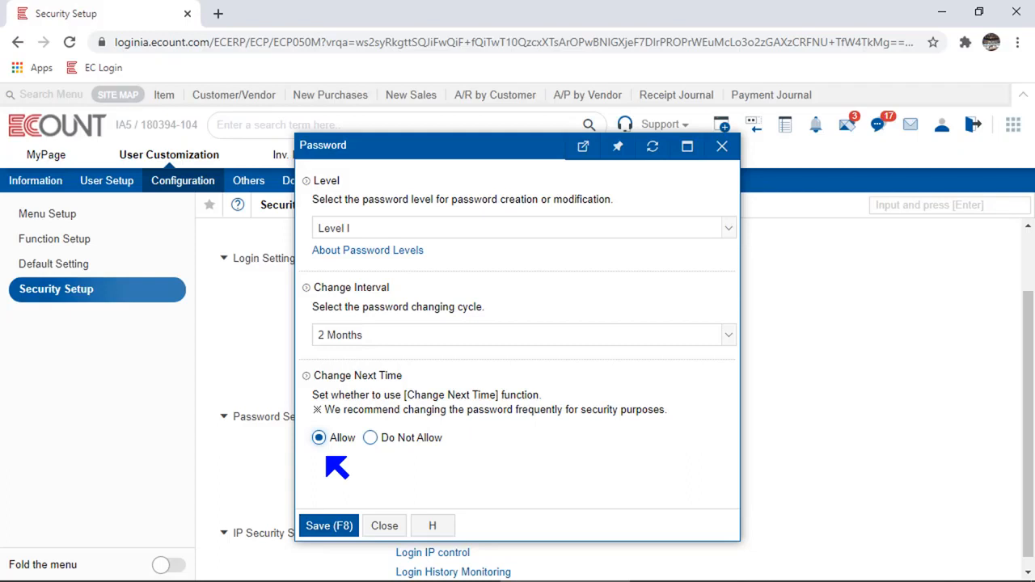
click(431, 442)
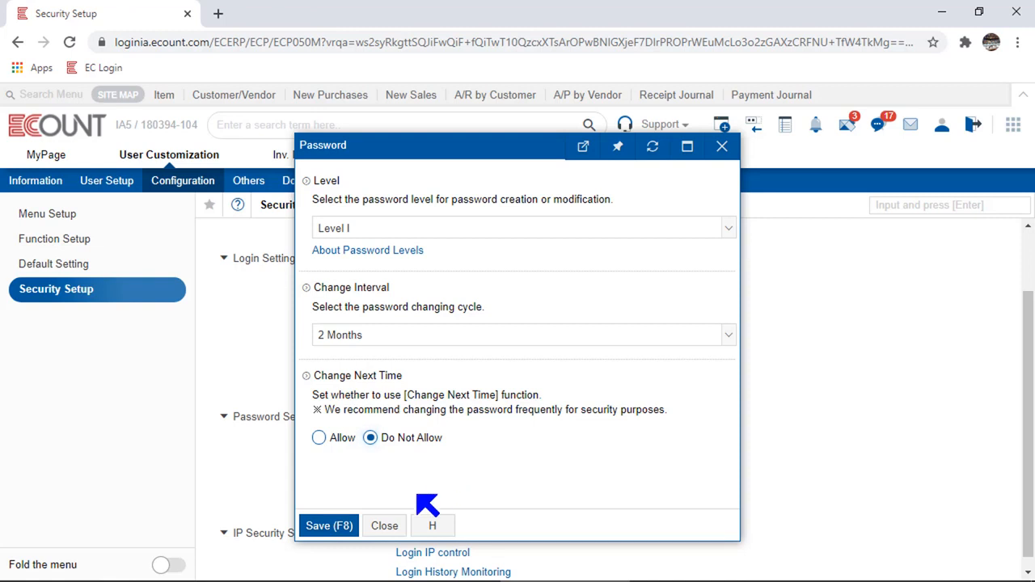
click(385, 527)
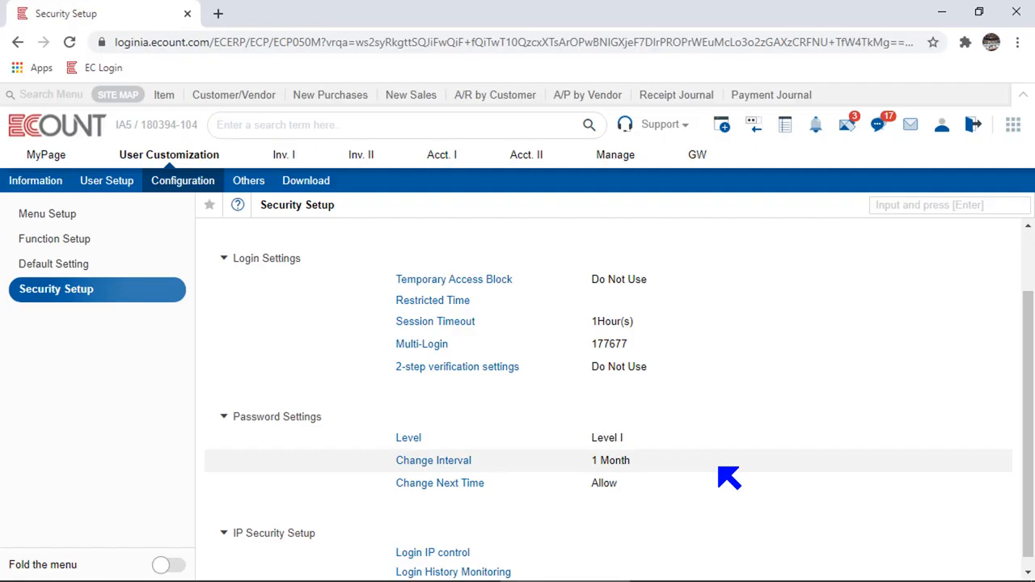
In Login IP control, set the first rule's user type to by Individual and choose the employee's user ID
scroll(729, 477, down, 1)
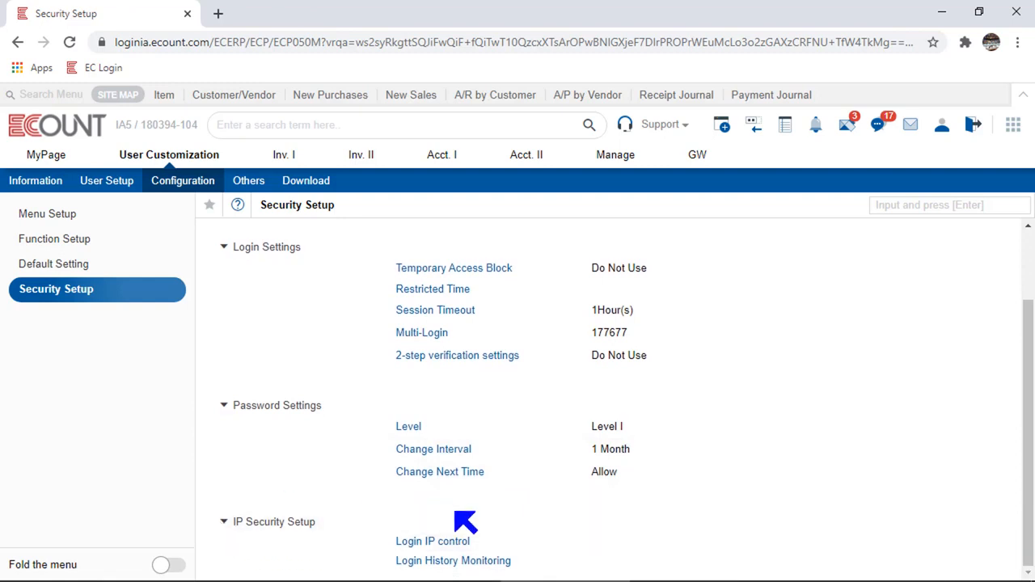
click(400, 545)
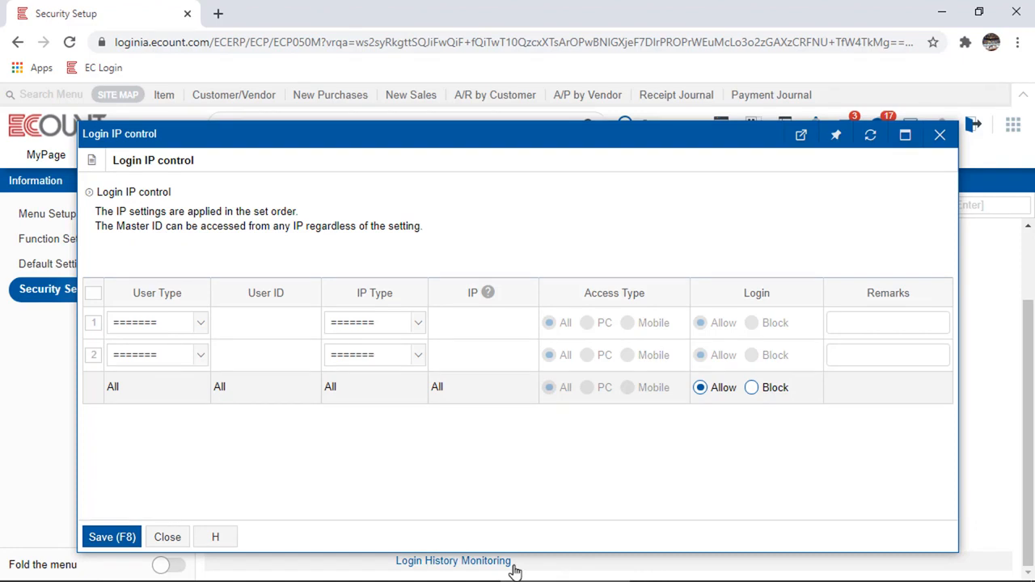
click(174, 326)
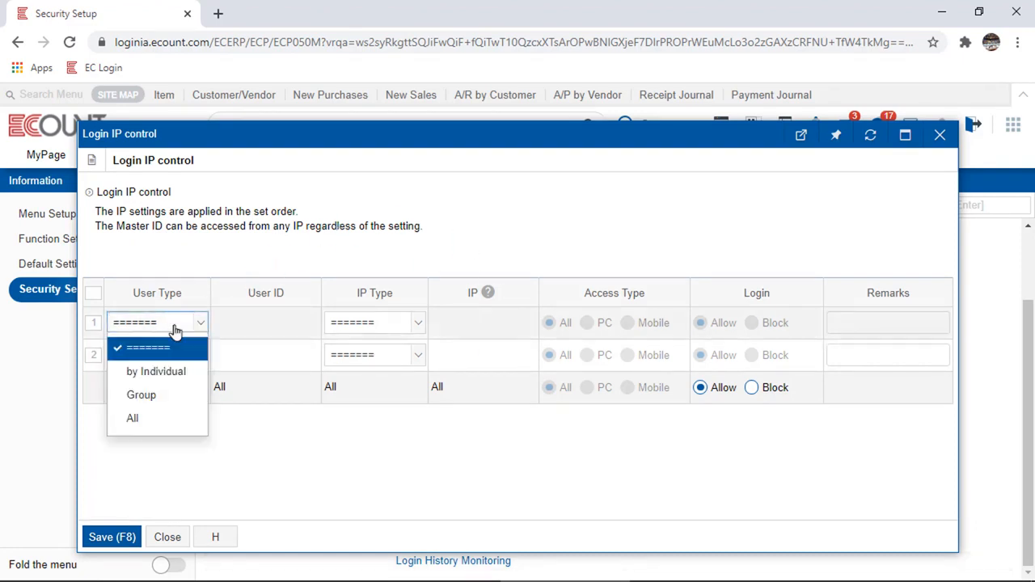
click(173, 373)
click(286, 323)
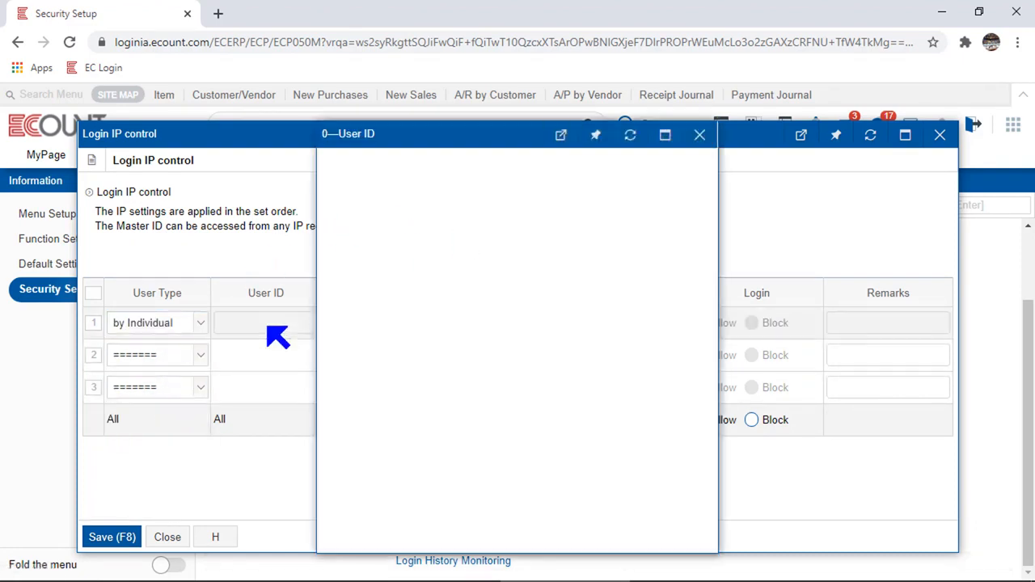
click(501, 385)
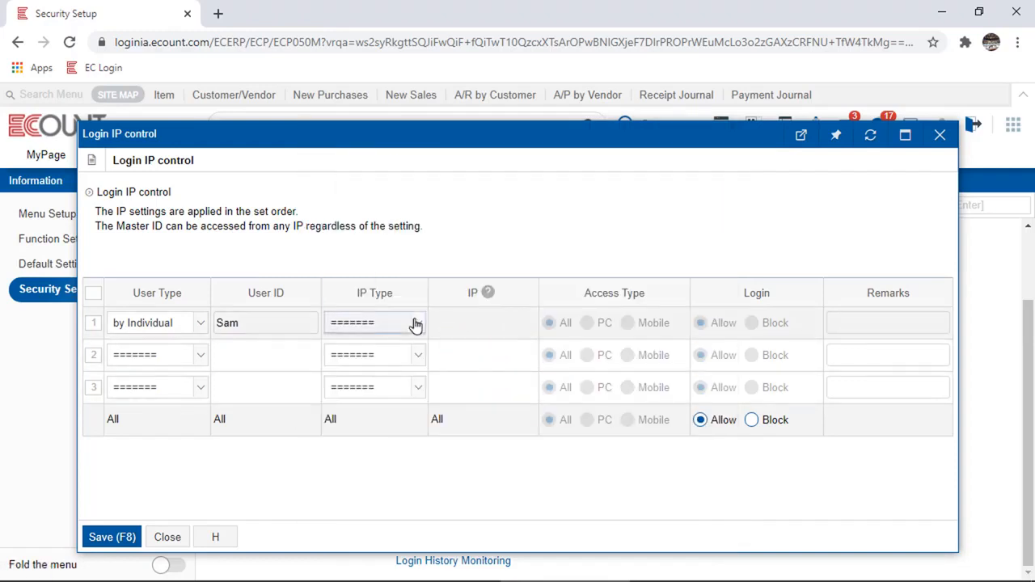
Set the first rule's IP type to by Individual and enter the IP address 168.132.35.1
drag(395, 294, 358, 296)
click(379, 330)
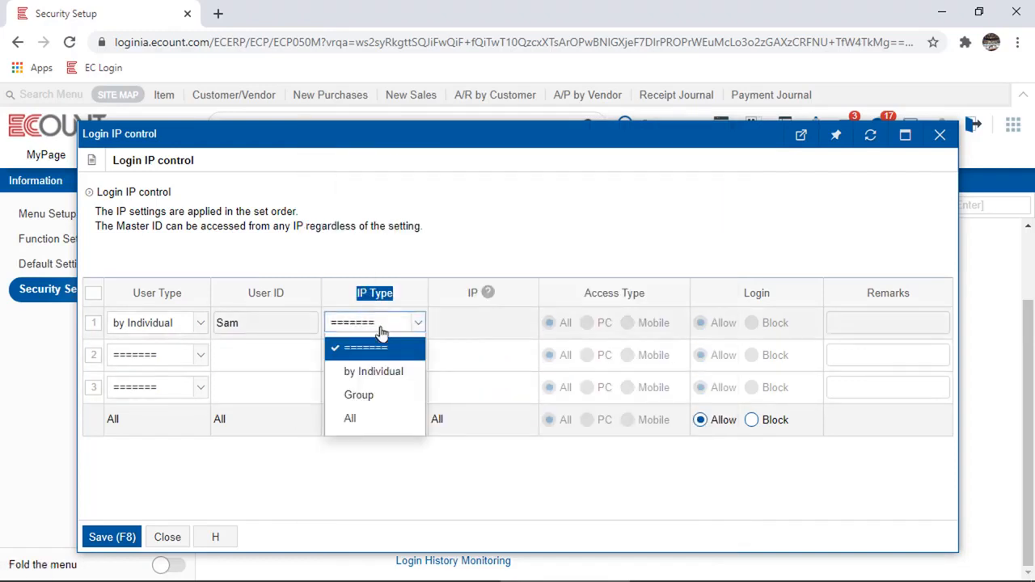
click(377, 375)
click(483, 324)
text(1)
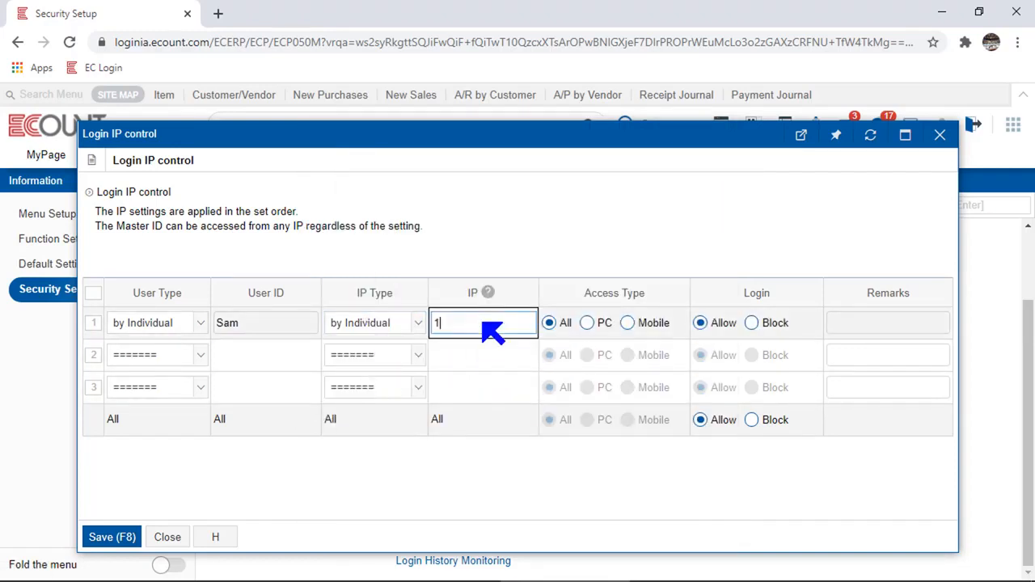
text(68.132.35.1)
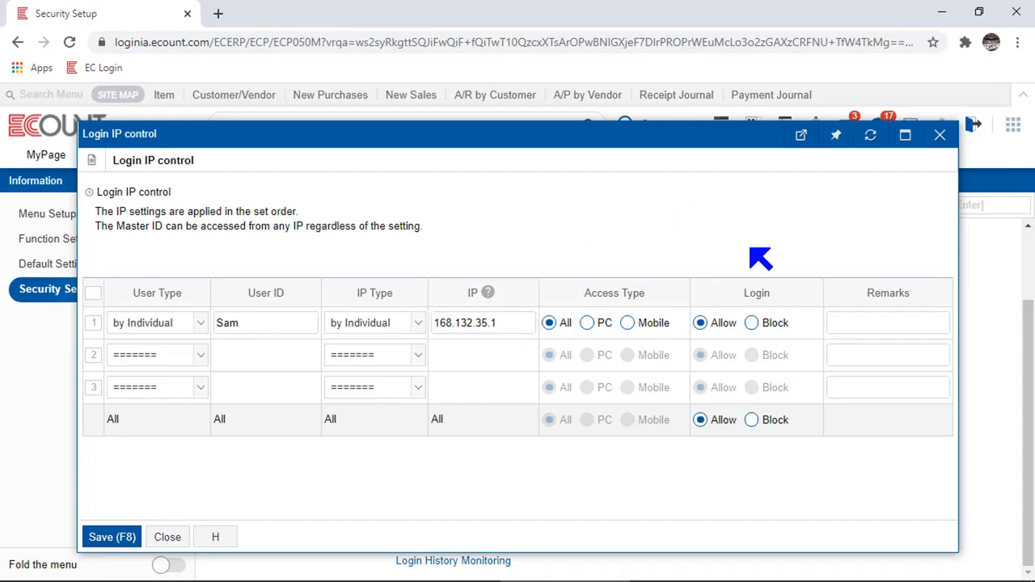
Review the login permission and line adjustment options for the first IP rule, and close Login IP control without saving
drag(786, 294, 723, 296)
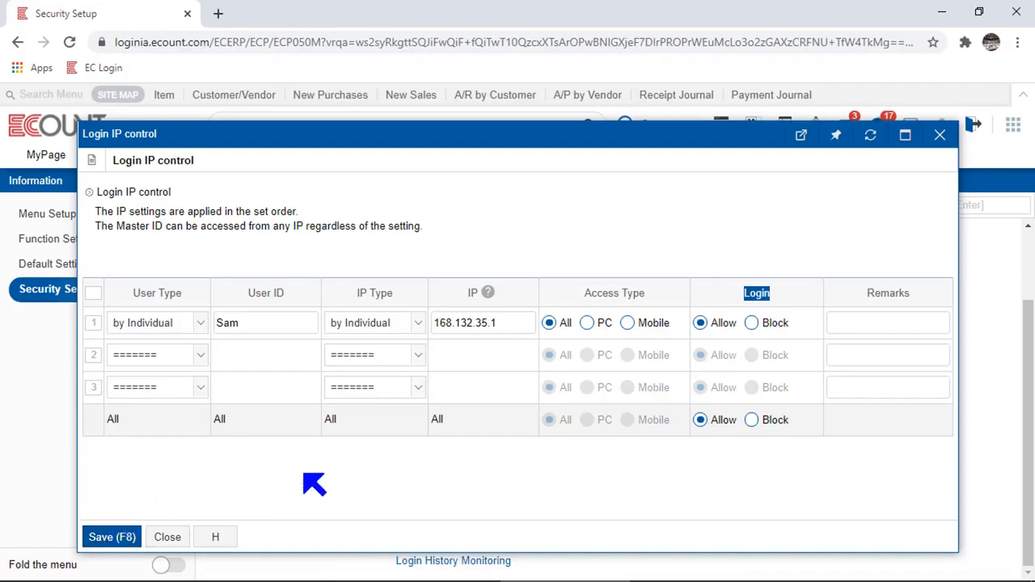
drag(177, 191, 108, 193)
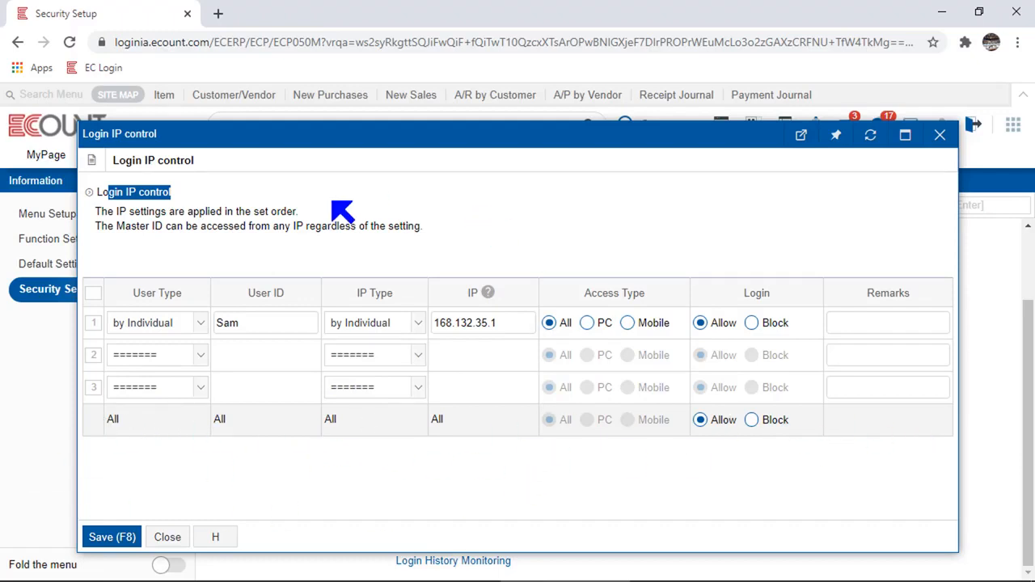
click(93, 330)
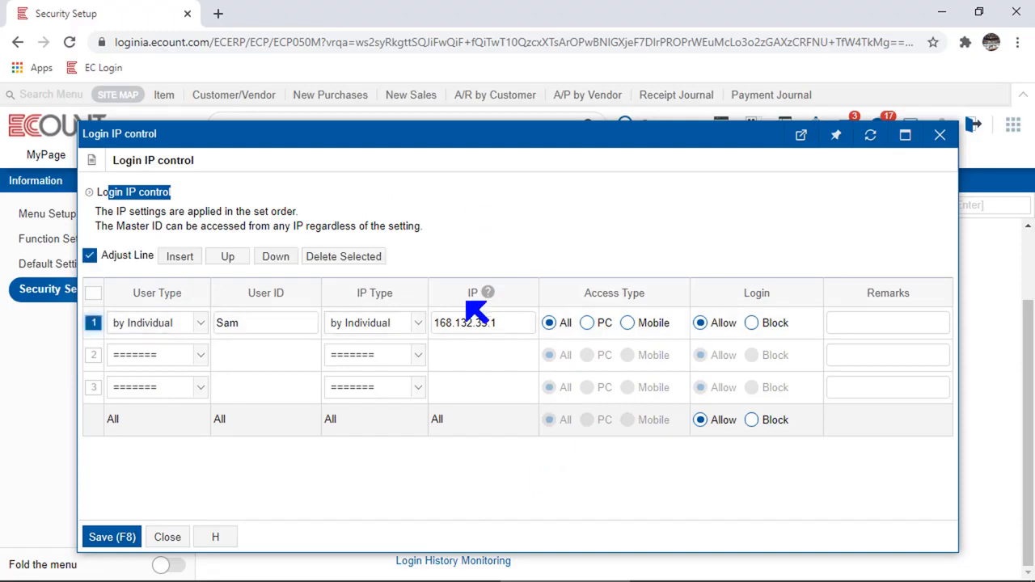
click(931, 253)
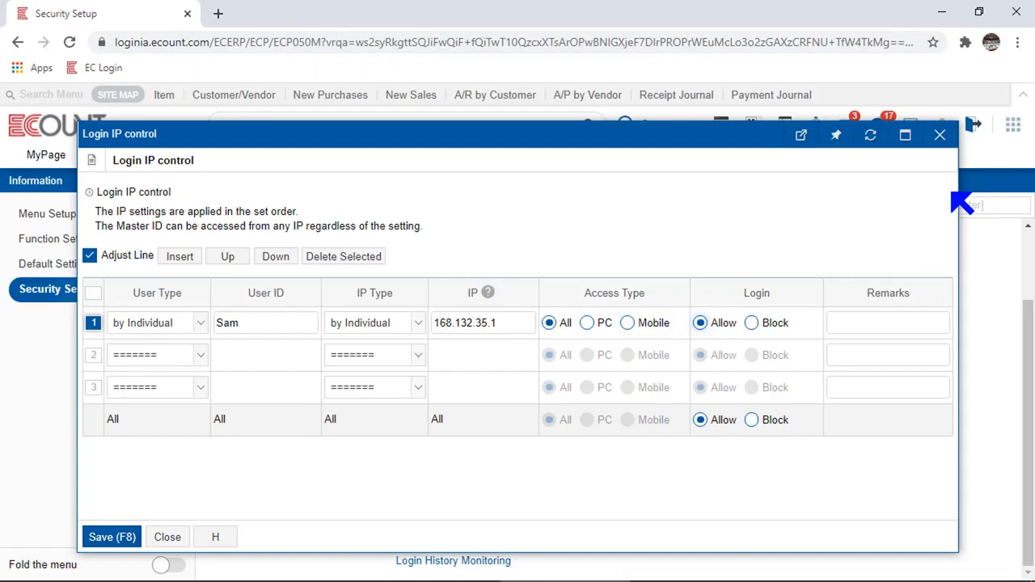
click(167, 537)
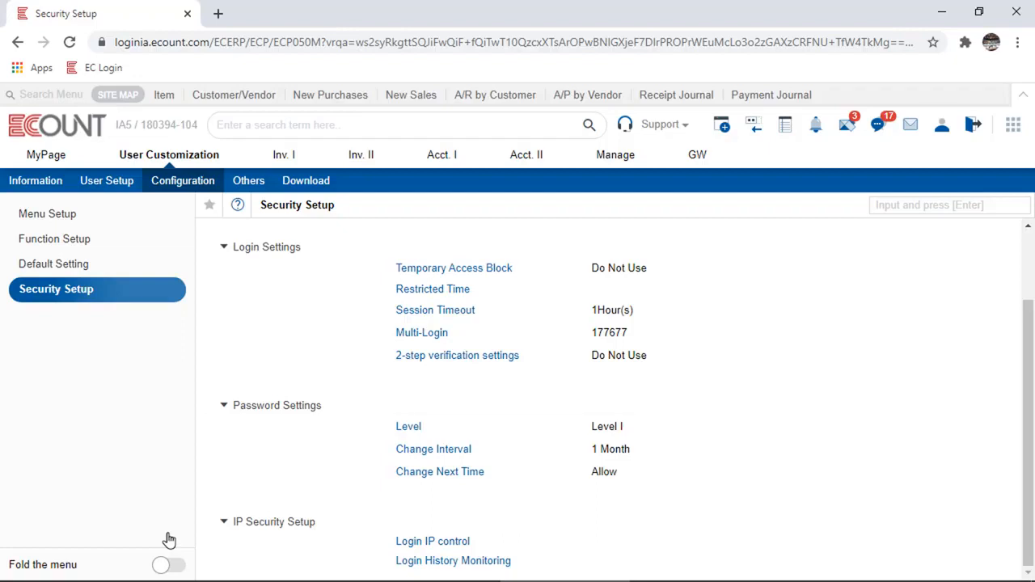
Review the user and IP rules and the warning mail recipient in the Login History Monitoring setup, and close the rule list
click(458, 564)
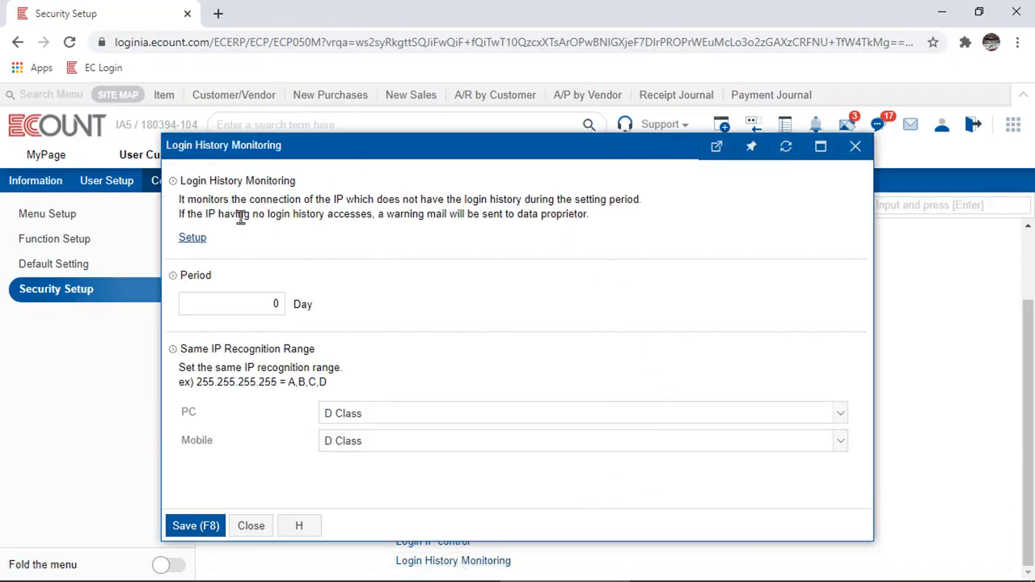
click(196, 241)
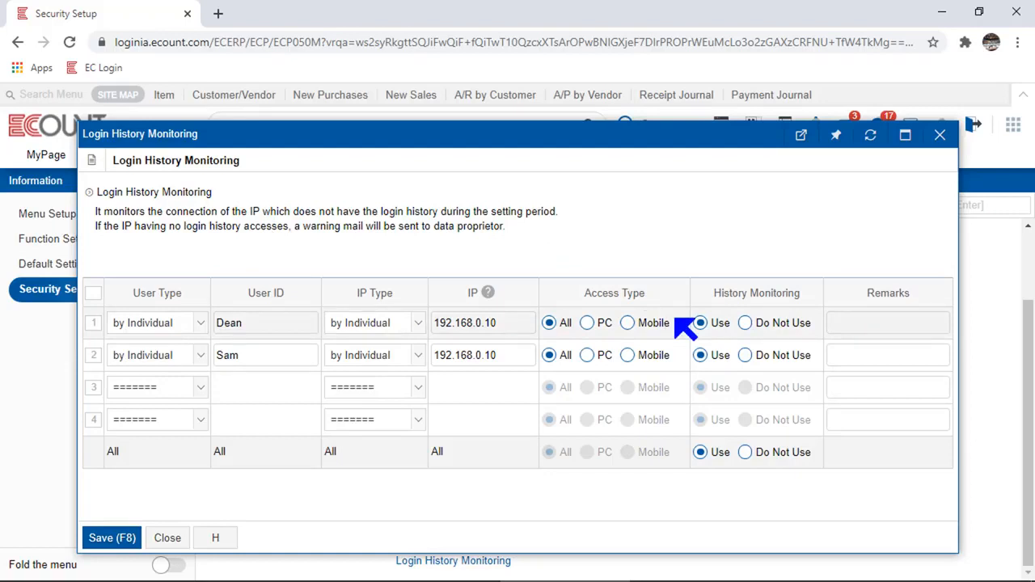
drag(434, 226, 570, 239)
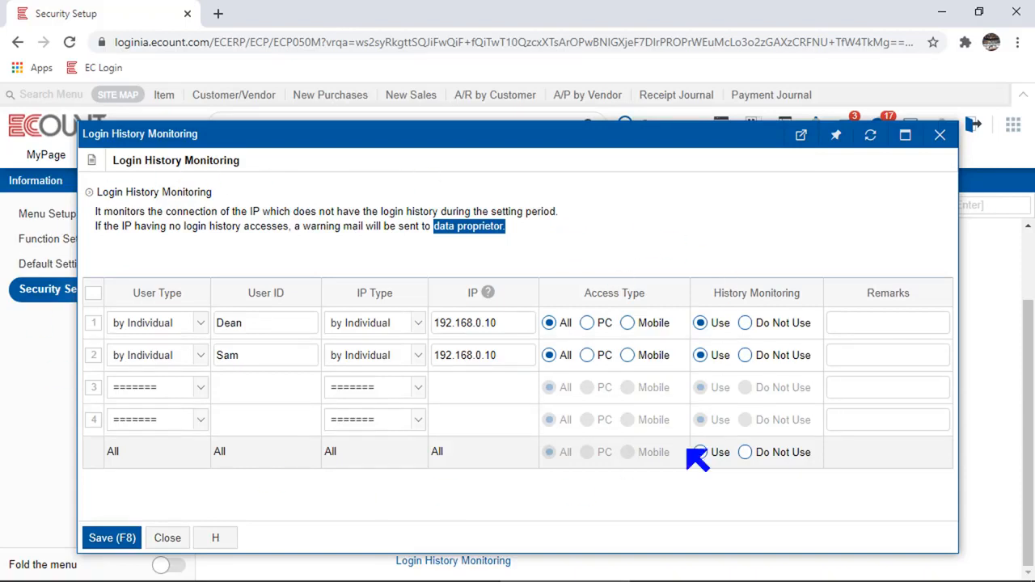
click(168, 538)
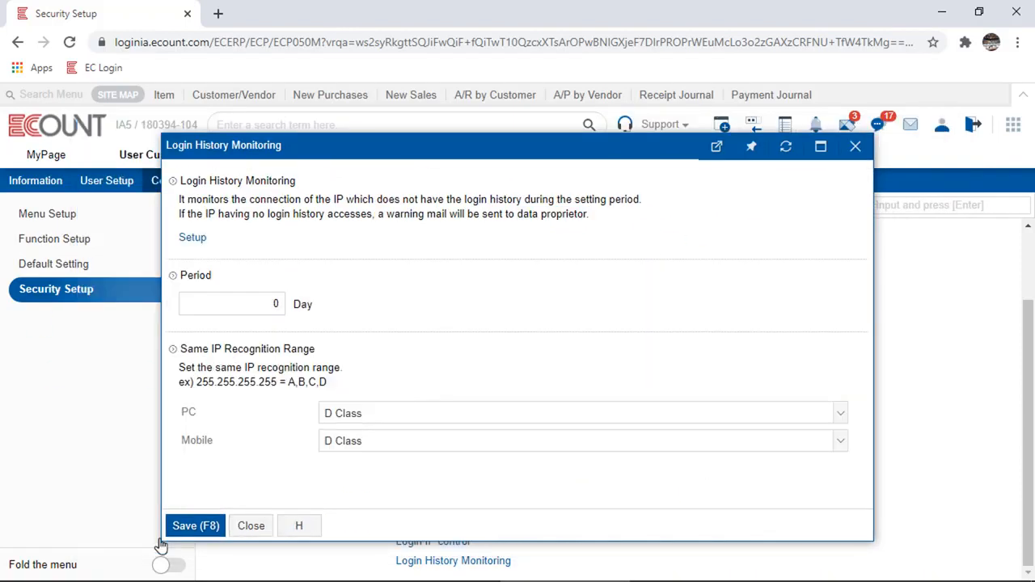
Review the monitoring period and set the PC's same IP recognition range to A Class
click(249, 301)
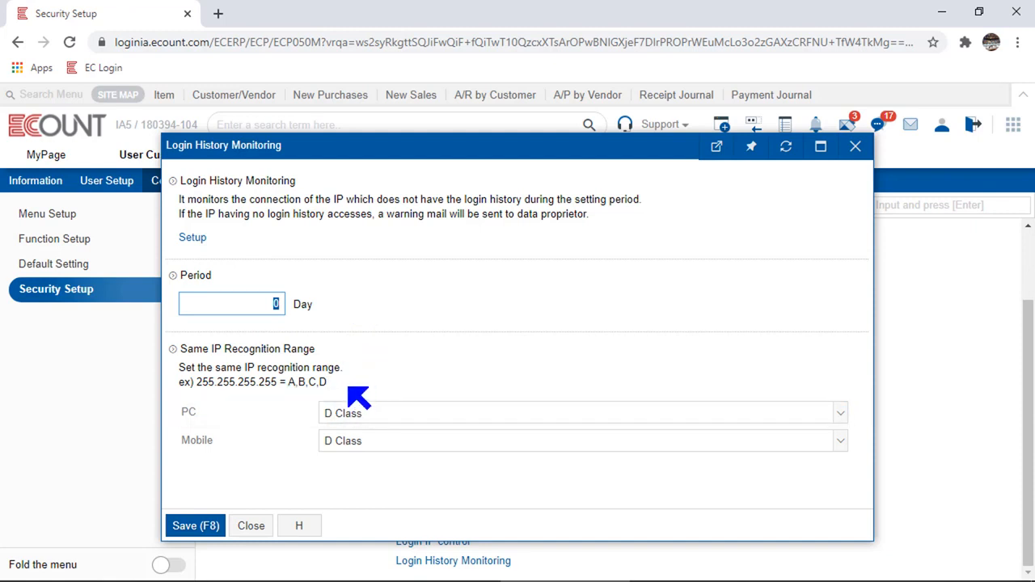
drag(210, 349, 307, 347)
click(354, 348)
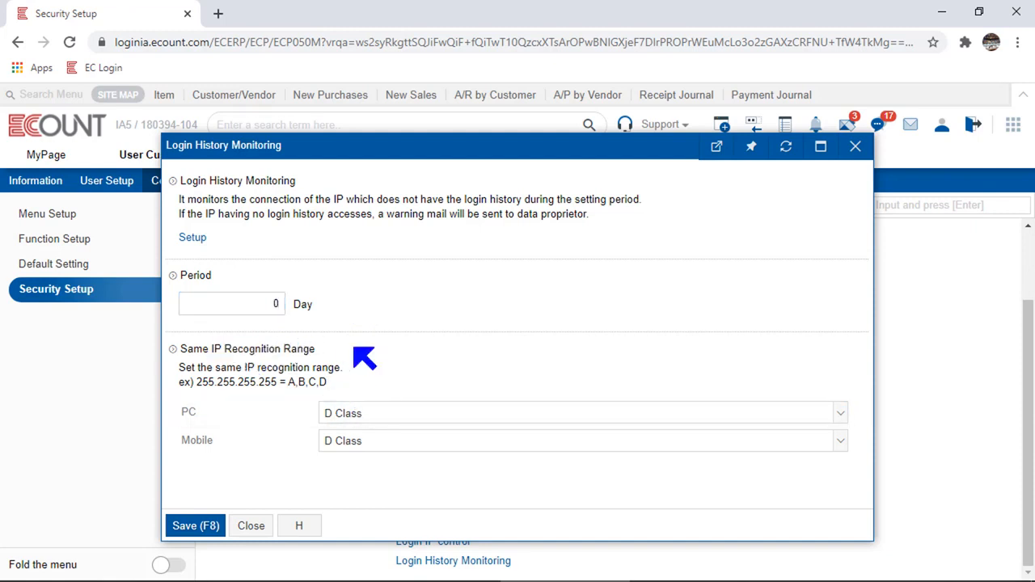
click(377, 414)
click(368, 439)
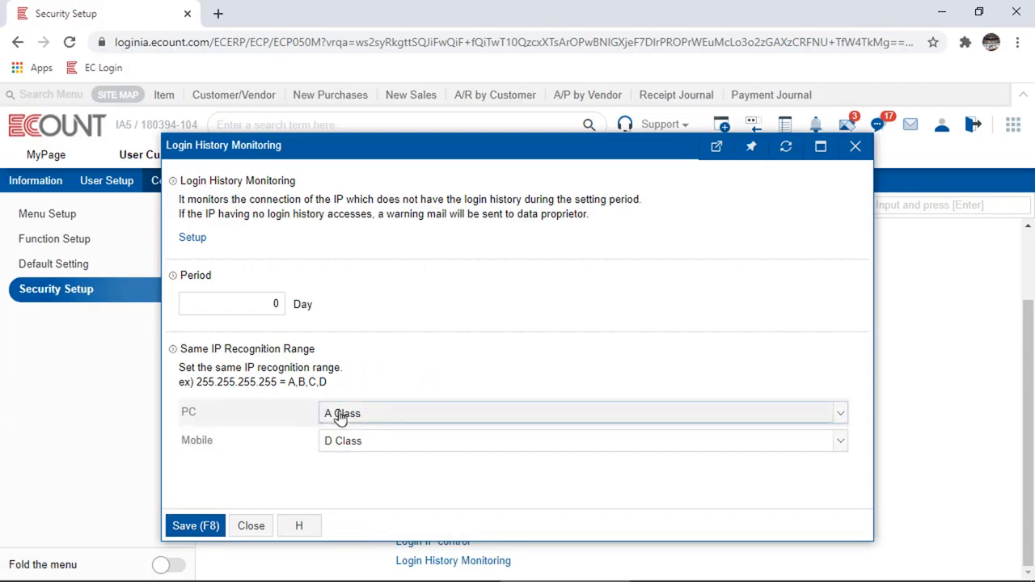
Compare the IP classes with the example address and set the PC's same IP recognition range back to D Class
drag(214, 382, 196, 382)
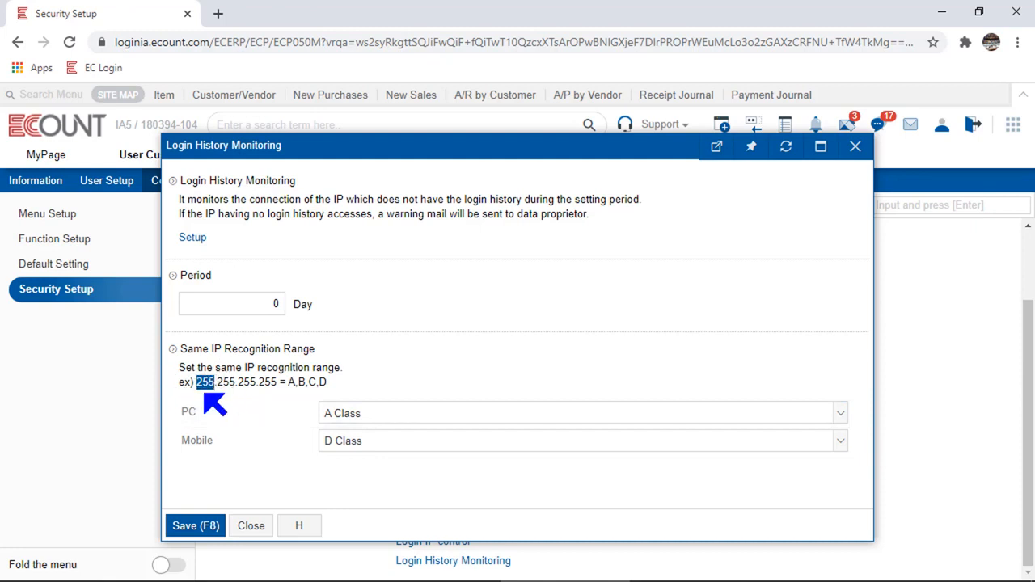
click(478, 413)
click(385, 513)
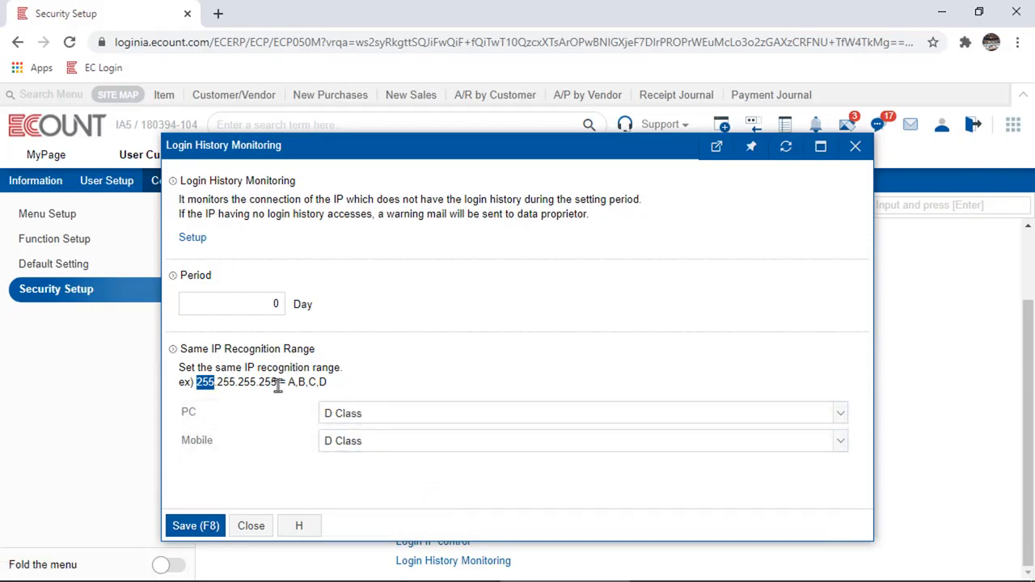
drag(277, 381, 202, 382)
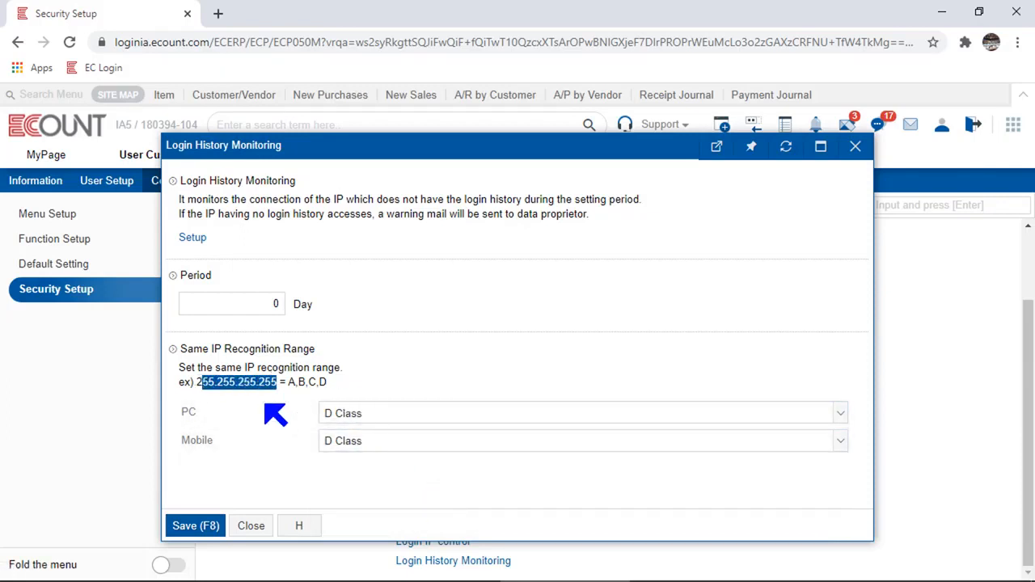
click(496, 382)
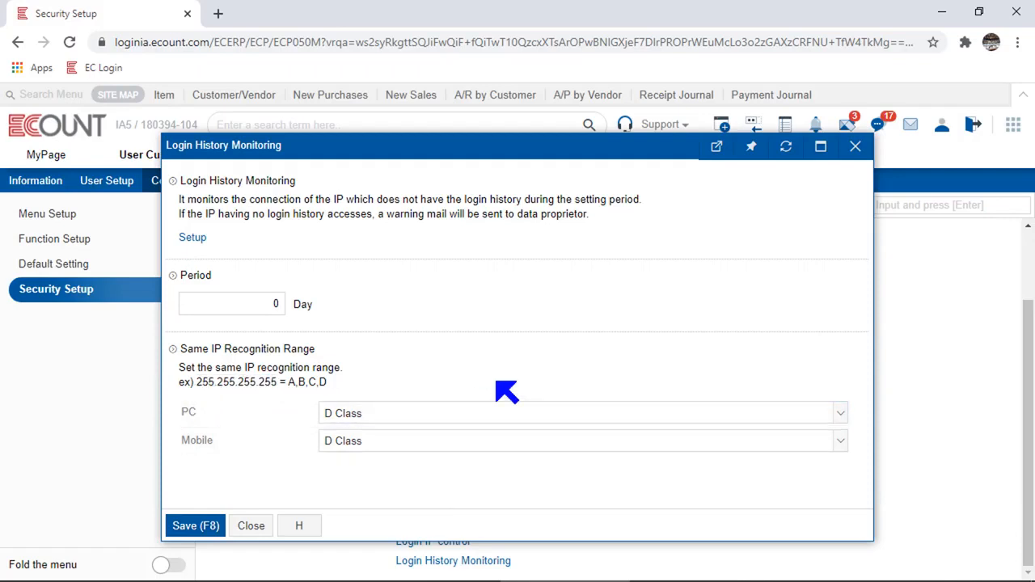